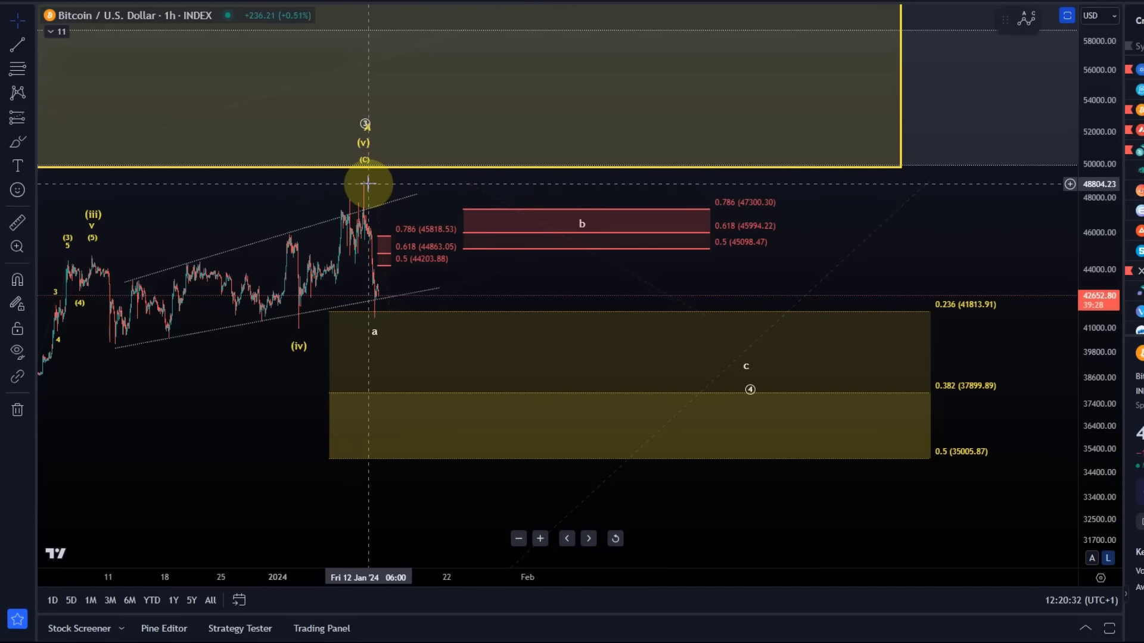
Step: Raise the circled 3 point above the peak, set the A label beside it, and keep (v) on the high
{"action": "mouse_move", "coordinate": [365, 132]}
{"action": "left_mouse_down"}
{"action": "mouse_move", "coordinate": [380, 126]}
{"action": "mouse_move", "coordinate": [341, 125]}
{"action": "mouse_move", "coordinate": [354, 137]}
{"action": "mouse_move", "coordinate": [372, 120]}
{"action": "mouse_move", "coordinate": [352, 99]}
{"action": "mouse_move", "coordinate": [396, 128]}
{"action": "mouse_move", "coordinate": [347, 119]}
{"action": "mouse_move", "coordinate": [373, 121]}
{"action": "left_mouse_up"}
{"action": "left_click", "coordinate": [502, 257]}
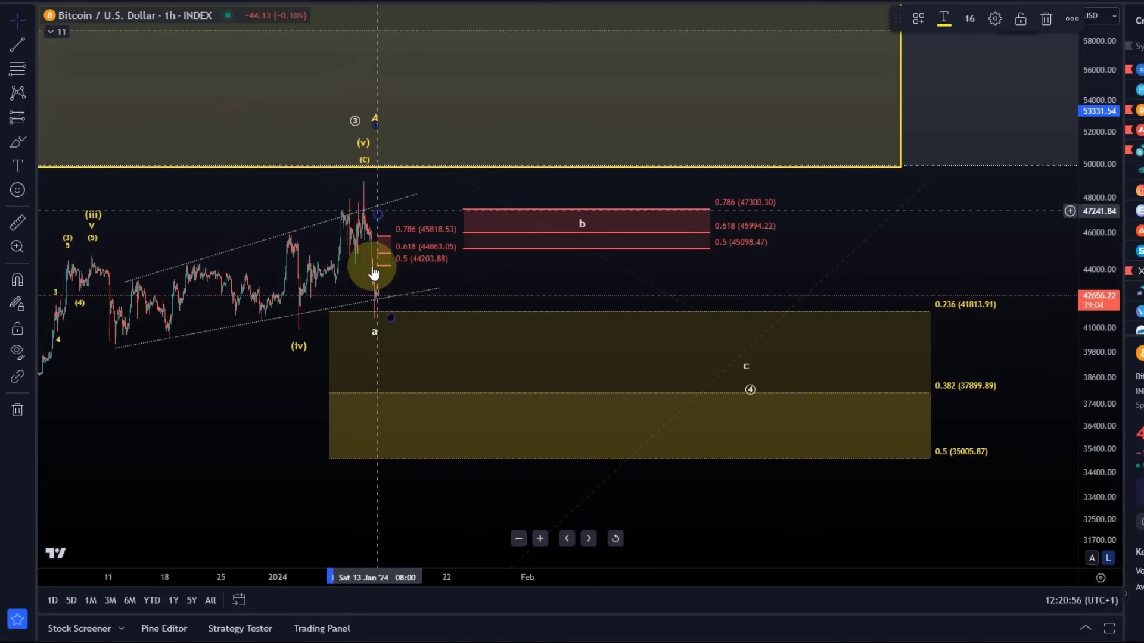
{"action": "mouse_move", "coordinate": [358, 149]}
{"action": "left_mouse_down"}
{"action": "mouse_move", "coordinate": [378, 127]}
{"action": "mouse_move", "coordinate": [510, 97]}
{"action": "mouse_move", "coordinate": [549, 105]}
{"action": "mouse_move", "coordinate": [381, 167]}
{"action": "mouse_move", "coordinate": [365, 159]}
{"action": "left_mouse_up"}
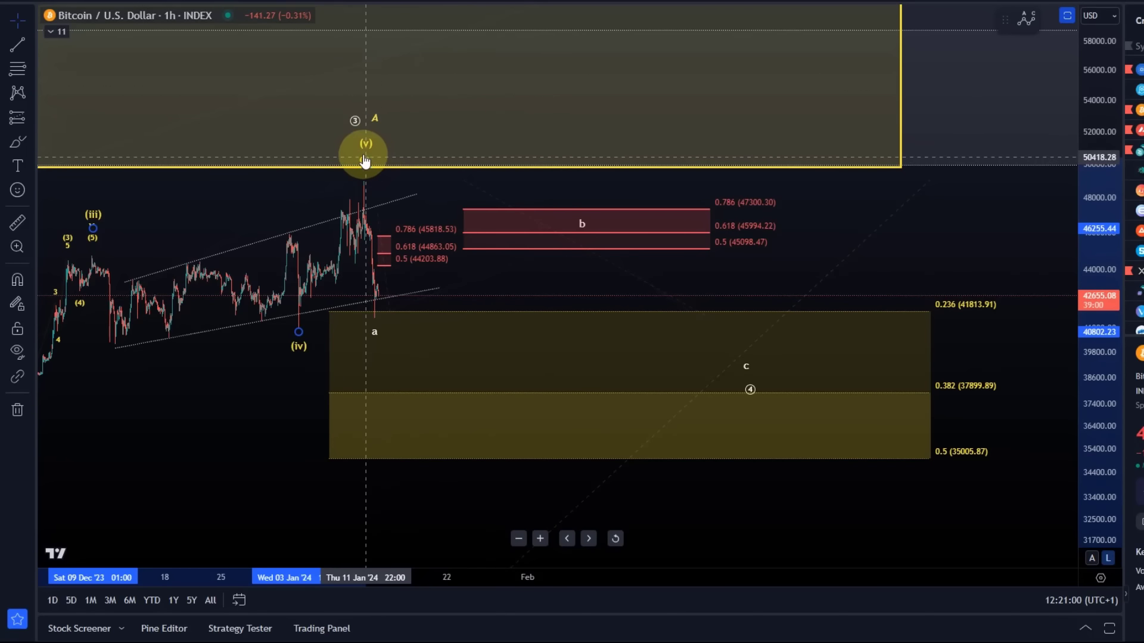
{"action": "left_click", "coordinate": [471, 354]}
{"action": "left_click_drag", "start_coordinate": [471, 354], "coordinate": [424, 332]}
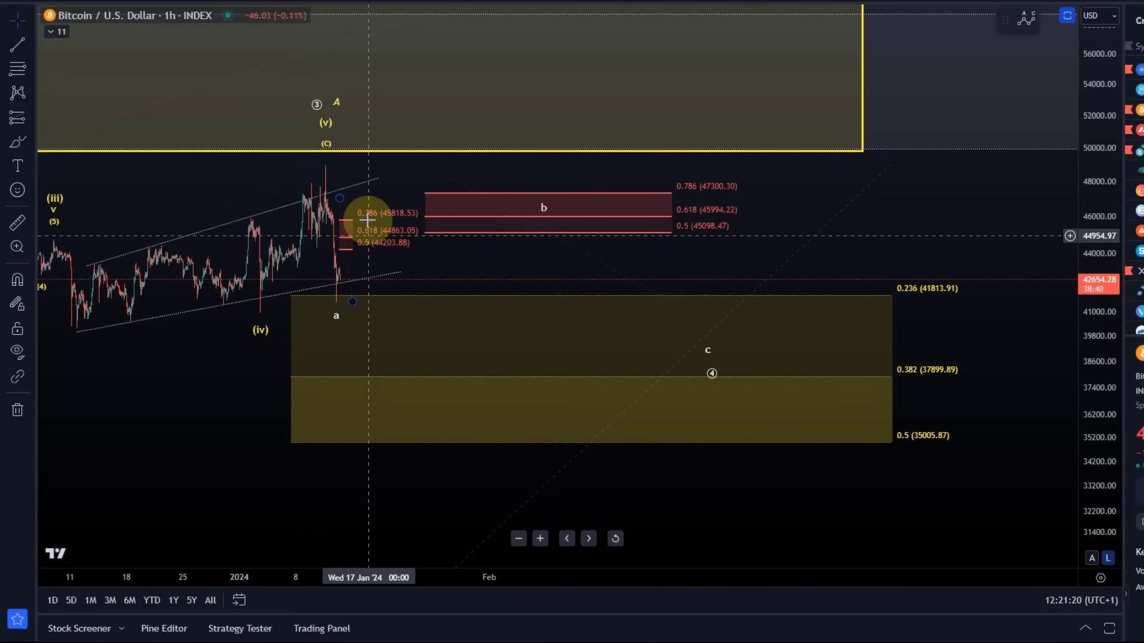
Step: Toggle selection of the ABC wave count and yellow target box, leaving the ABC count's points shown
{"action": "left_click", "coordinate": [319, 164]}
{"action": "left_click", "coordinate": [323, 162]}
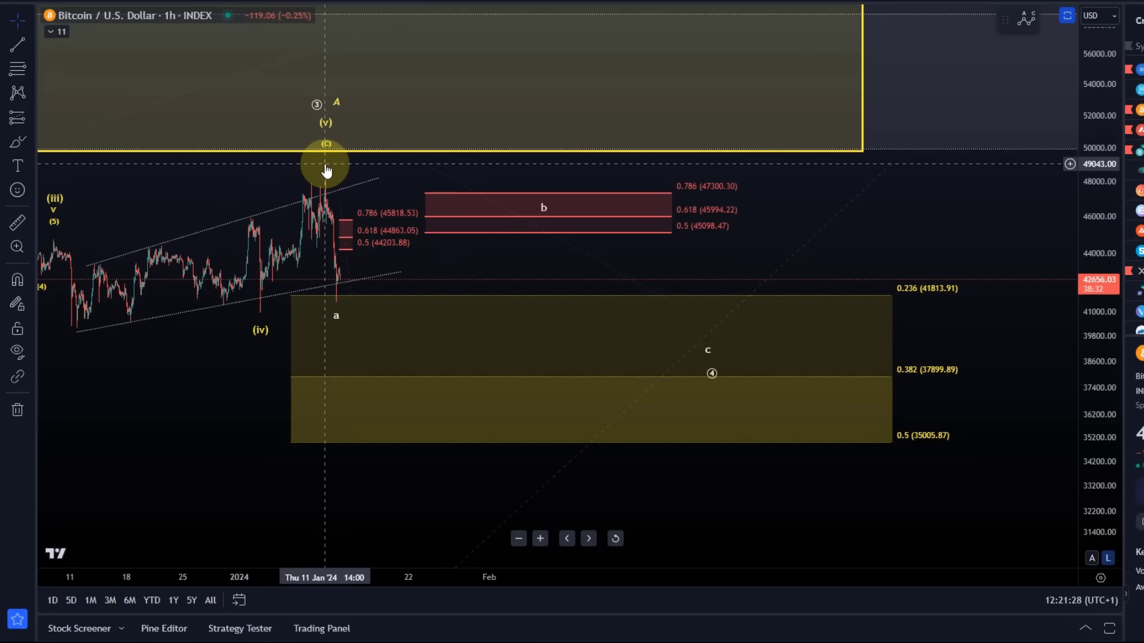
{"action": "left_click", "coordinate": [316, 163]}
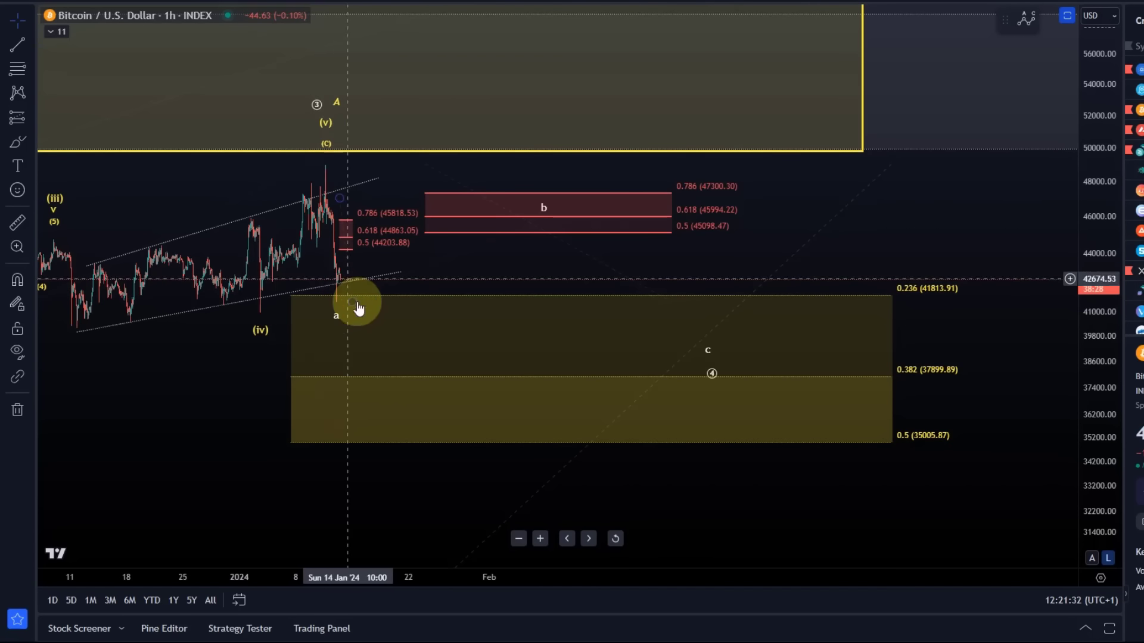
{"action": "left_click", "coordinate": [314, 207]}
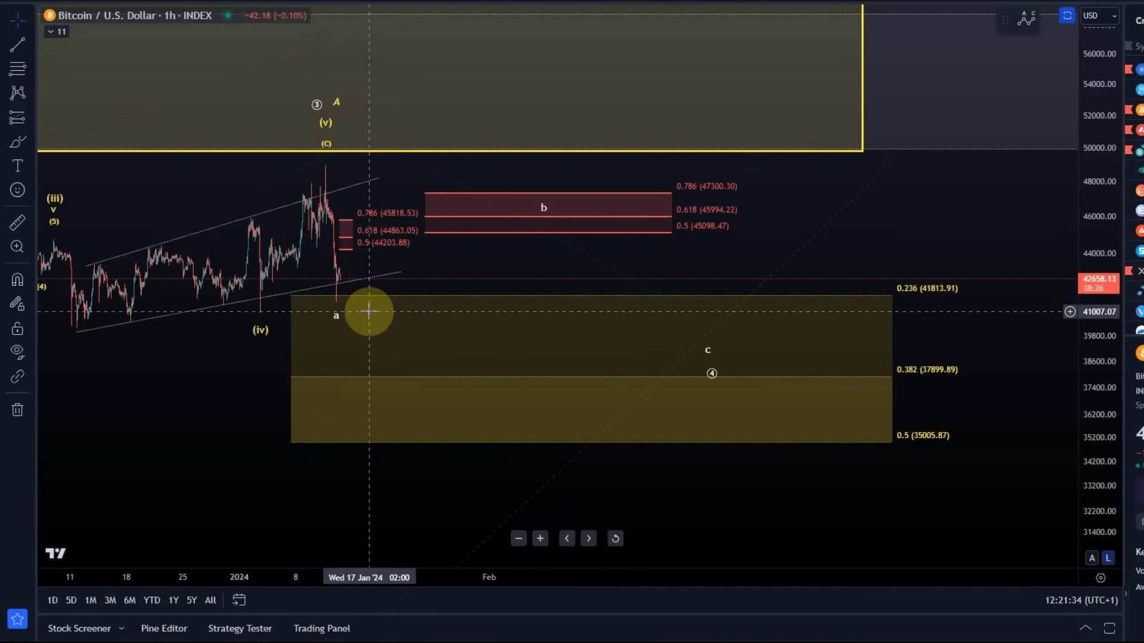
{"action": "left_click", "coordinate": [403, 152]}
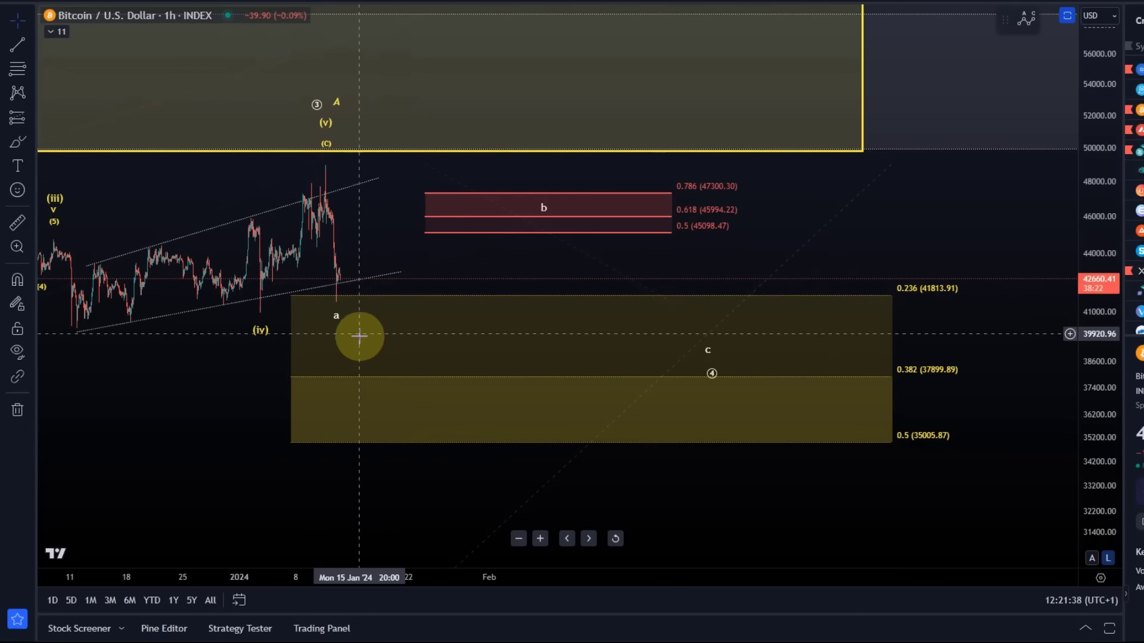
{"action": "left_click", "coordinate": [376, 254]}
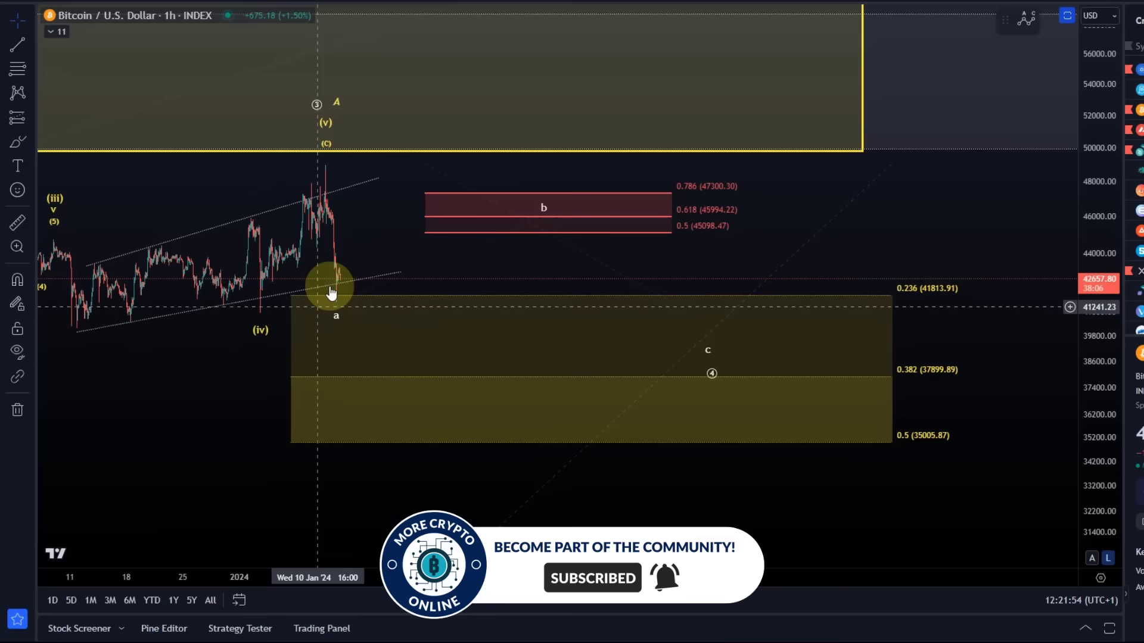
{"action": "left_click", "coordinate": [542, 221]}
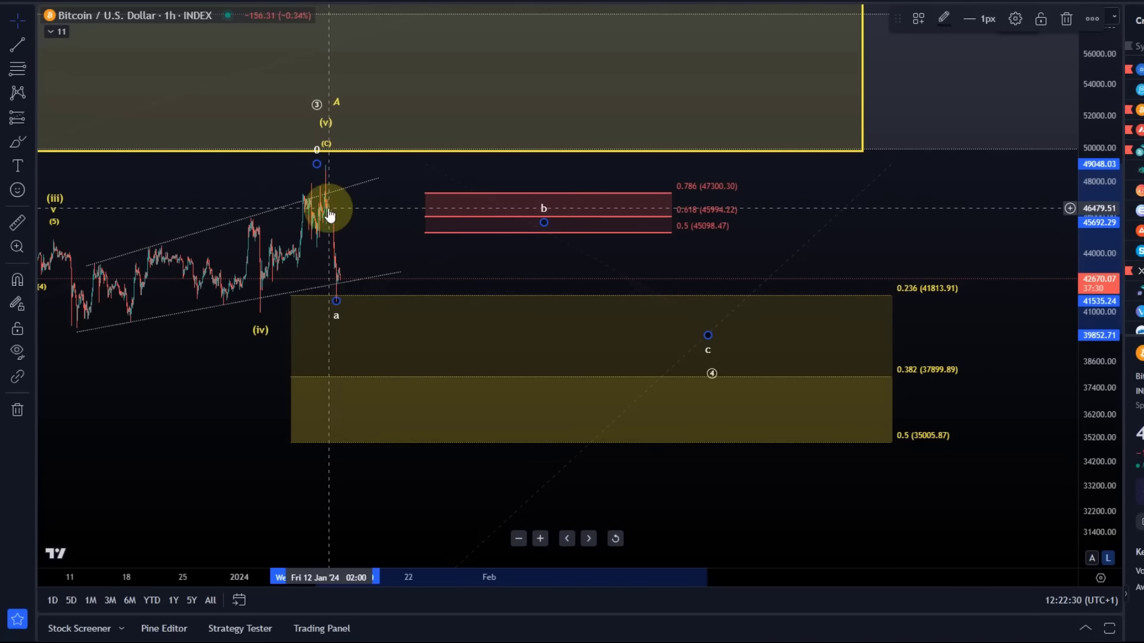
{"action": "left_click_drag", "start_coordinate": [277, 430], "coordinate": [577, 454]}
{"action": "left_click", "coordinate": [18, 142]}
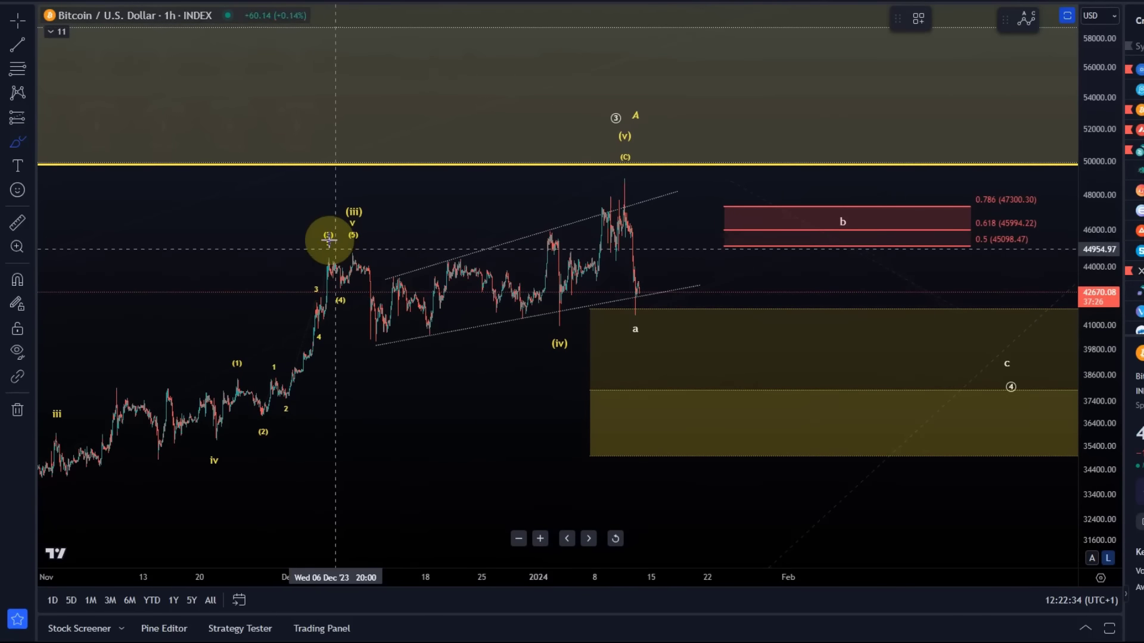
{"action": "mouse_move", "coordinate": [328, 239]}
{"action": "left_mouse_down"}
{"action": "mouse_move", "coordinate": [378, 352]}
{"action": "mouse_move", "coordinate": [503, 294]}
{"action": "mouse_move", "coordinate": [553, 235]}
{"action": "mouse_move", "coordinate": [560, 331]}
{"action": "left_mouse_up"}
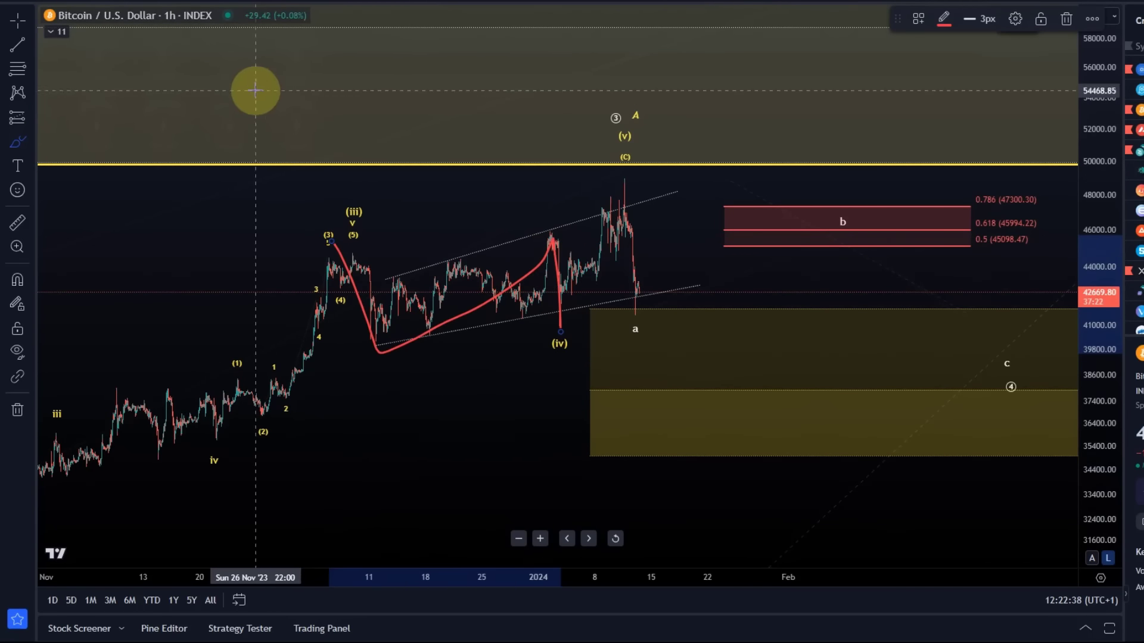
{"action": "key", "text": "Delete"}
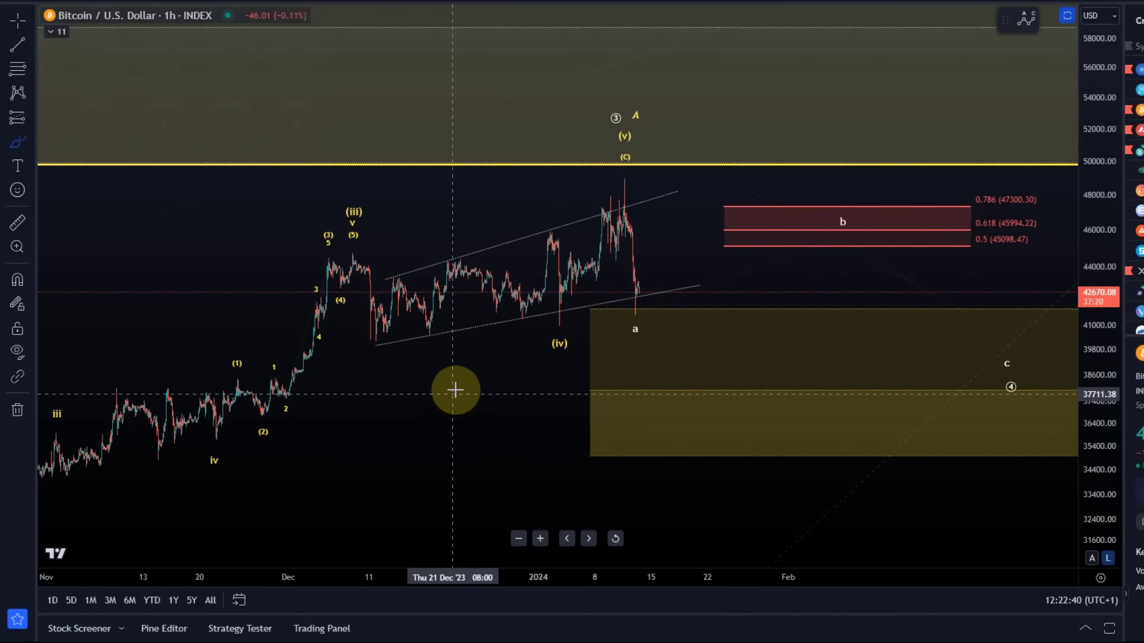
{"action": "left_click_drag", "start_coordinate": [447, 386], "coordinate": [245, 384]}
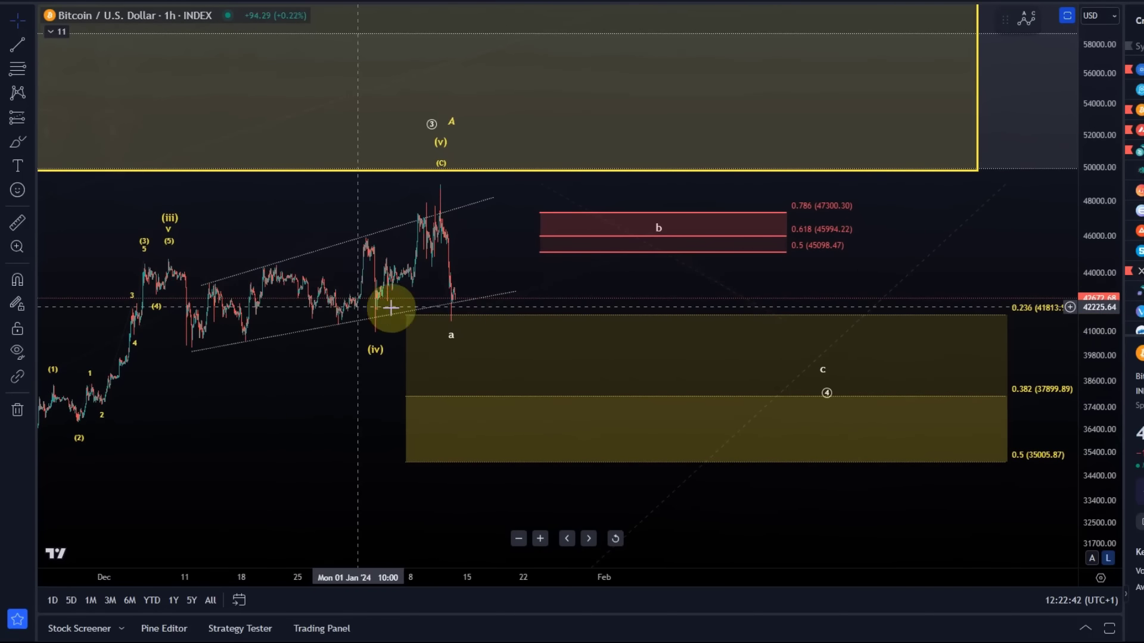
{"action": "left_click_drag", "start_coordinate": [324, 401], "coordinate": [238, 411]}
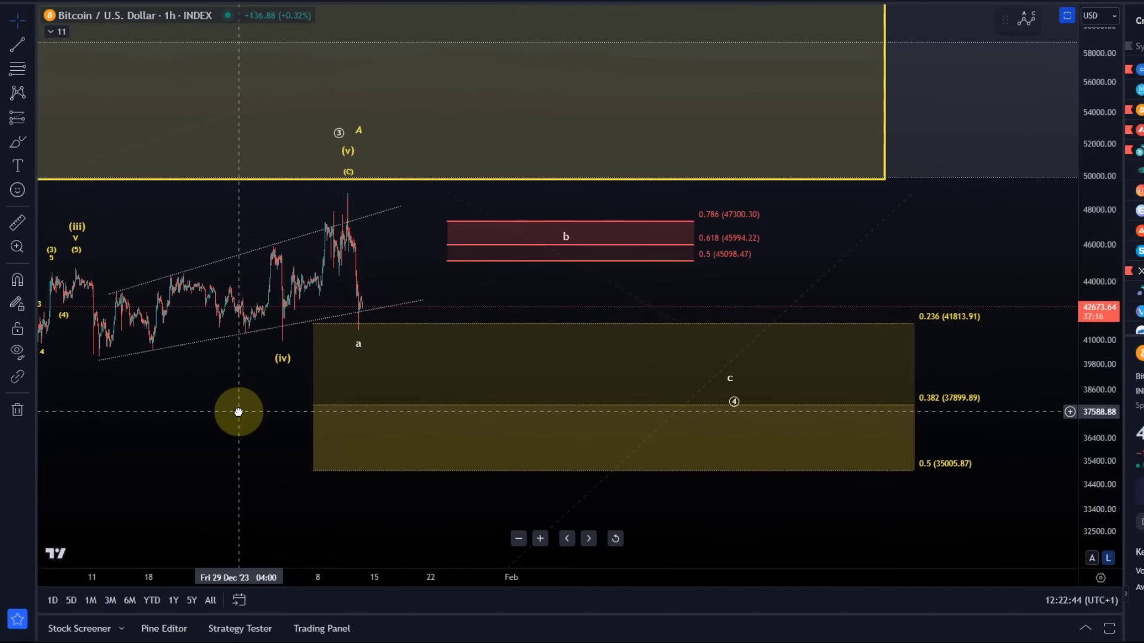
{"action": "left_click", "coordinate": [286, 326]}
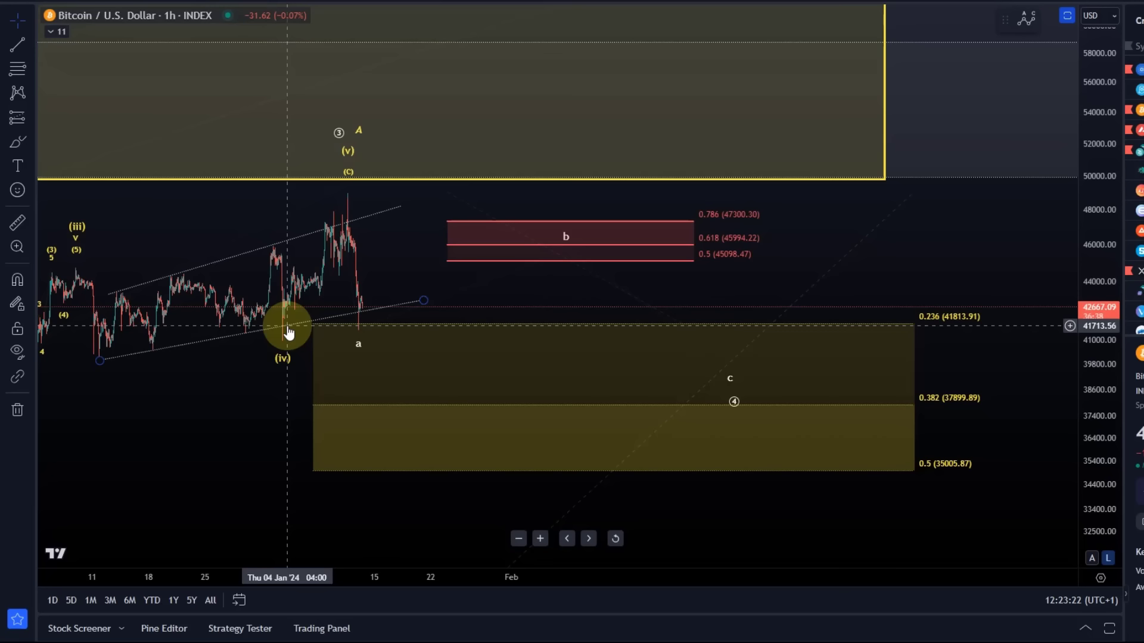
{"action": "left_click", "coordinate": [677, 180]}
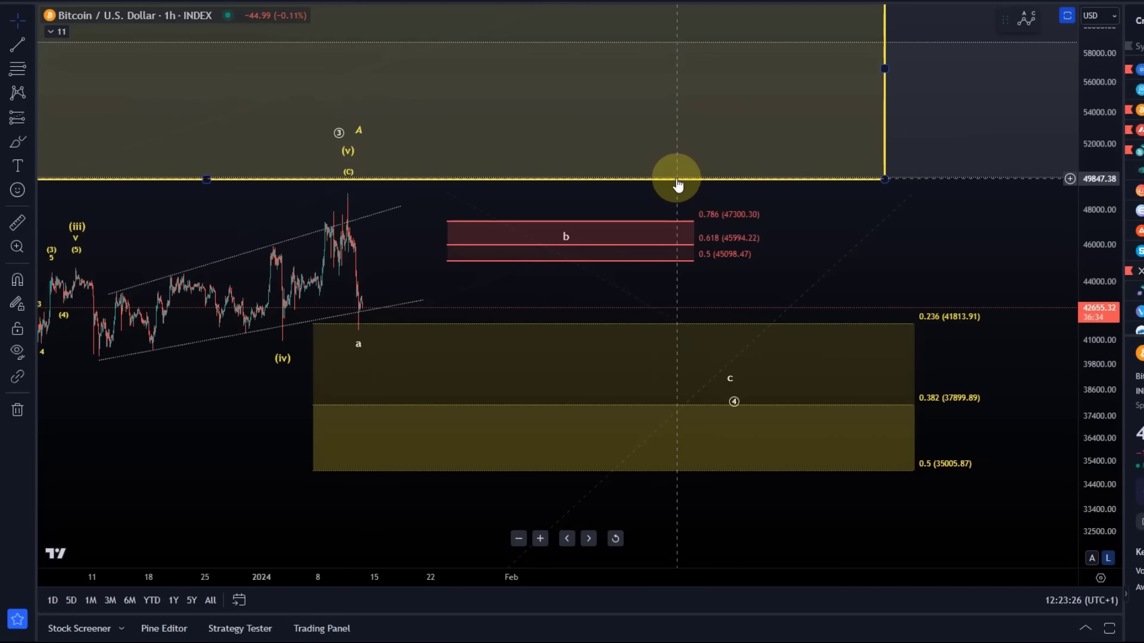
{"action": "left_click", "coordinate": [655, 182]}
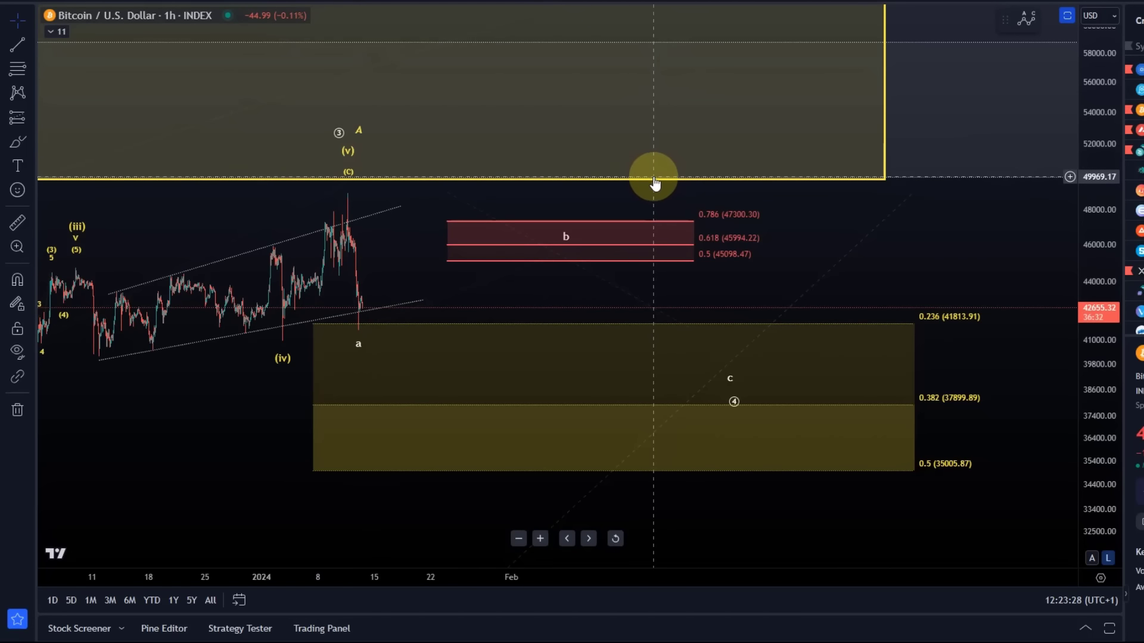
{"action": "left_click", "coordinate": [656, 185]}
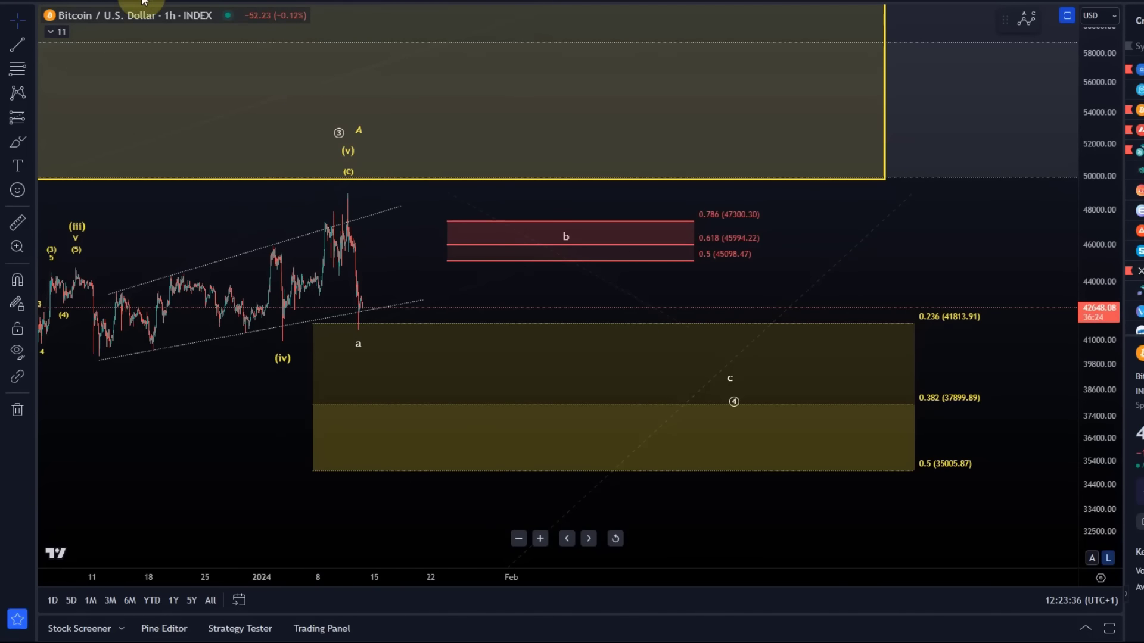
Step: Switch Bitcoin to 4h, scan back through 2021–2022 history, then frame the July-to-April wave count
{"action": "left_click", "coordinate": [164, 1]}
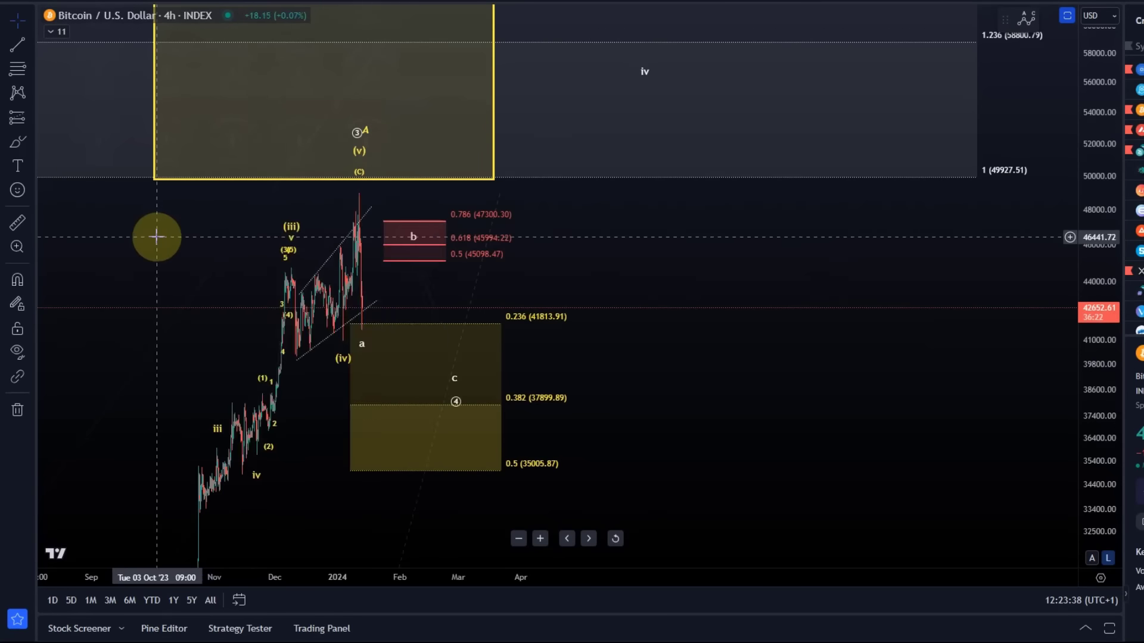
{"action": "left_click_drag", "start_coordinate": [159, 237], "coordinate": [823, 289]}
{"action": "left_click_drag", "start_coordinate": [398, 311], "coordinate": [1044, 204]}
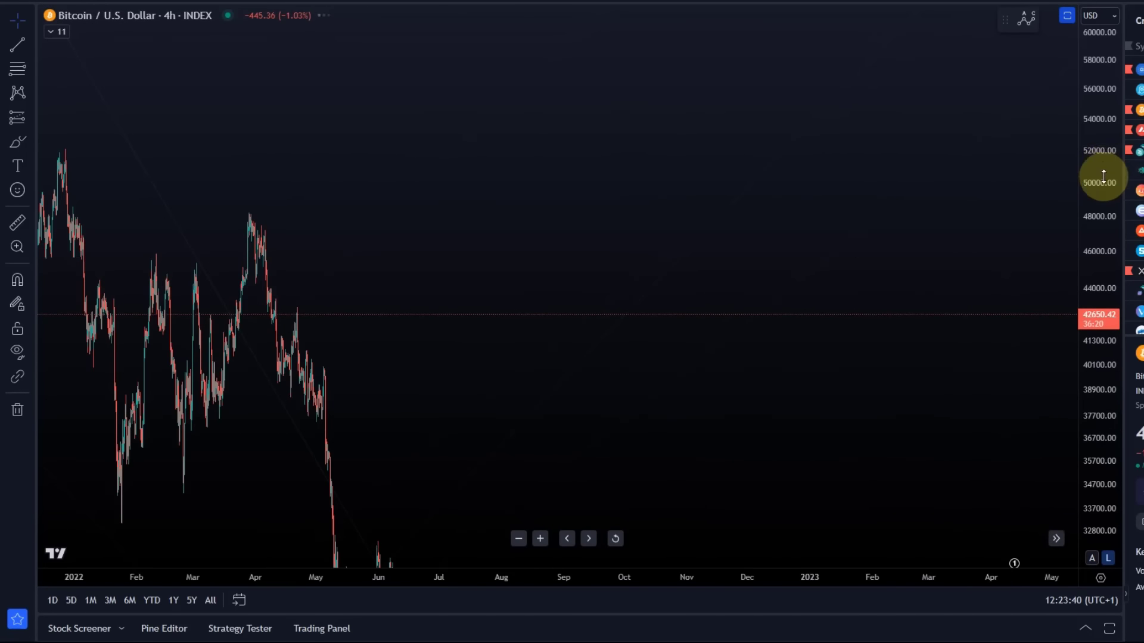
{"action": "left_click_drag", "start_coordinate": [553, 333], "coordinate": [769, 398]}
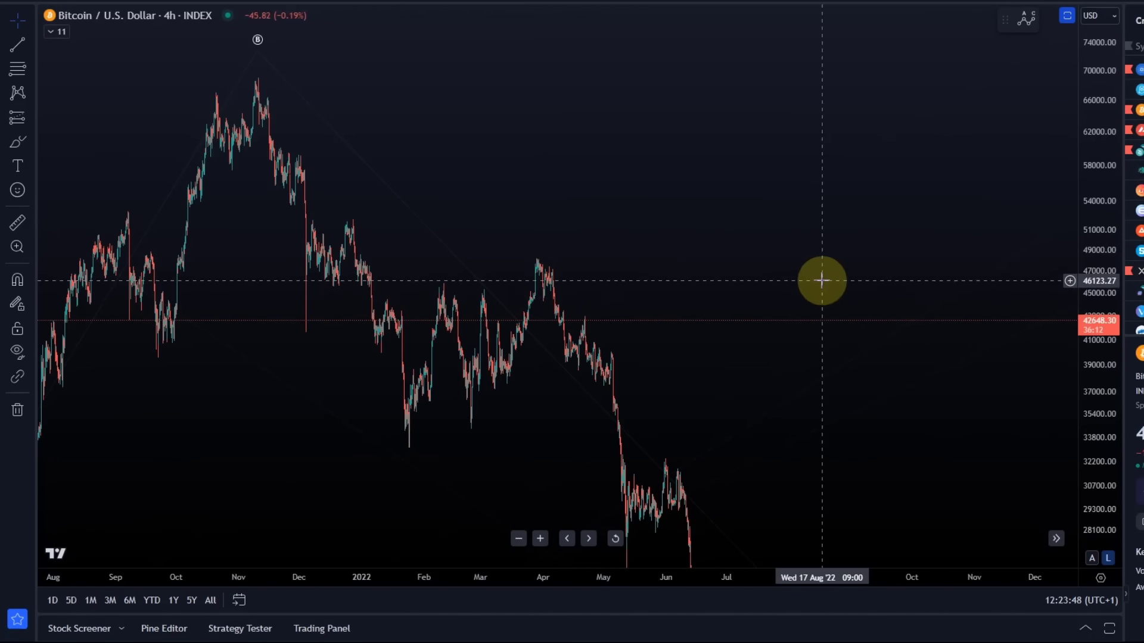
{"action": "left_click_drag", "start_coordinate": [819, 280], "coordinate": [322, 271]}
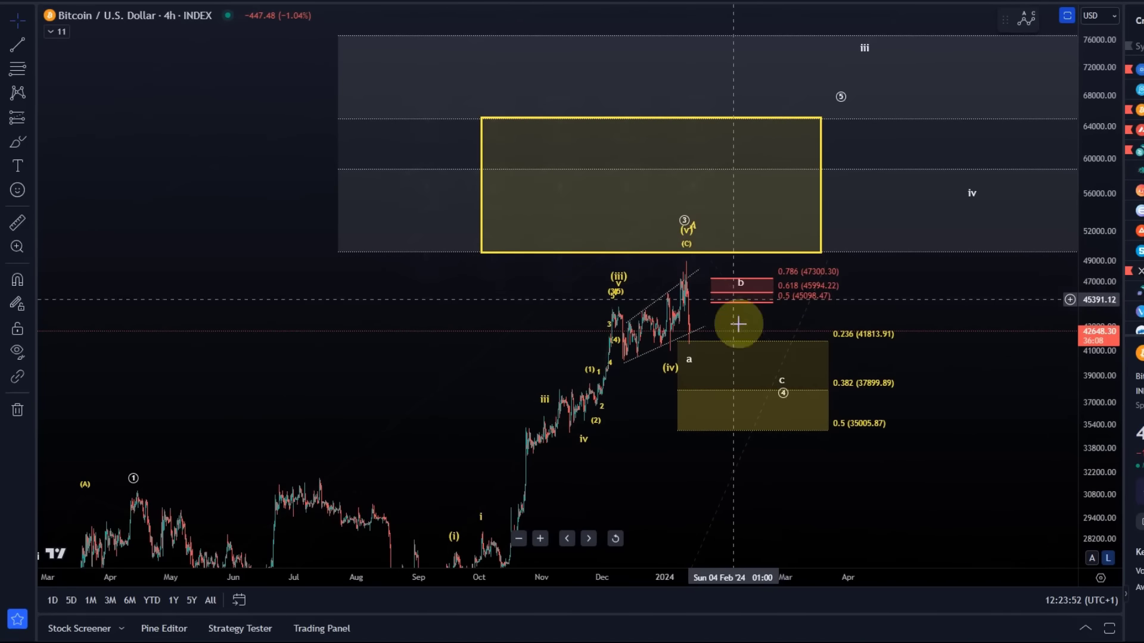
{"action": "left_click_drag", "start_coordinate": [937, 457], "coordinate": [684, 493]}
{"action": "left_click", "coordinate": [17, 141]}
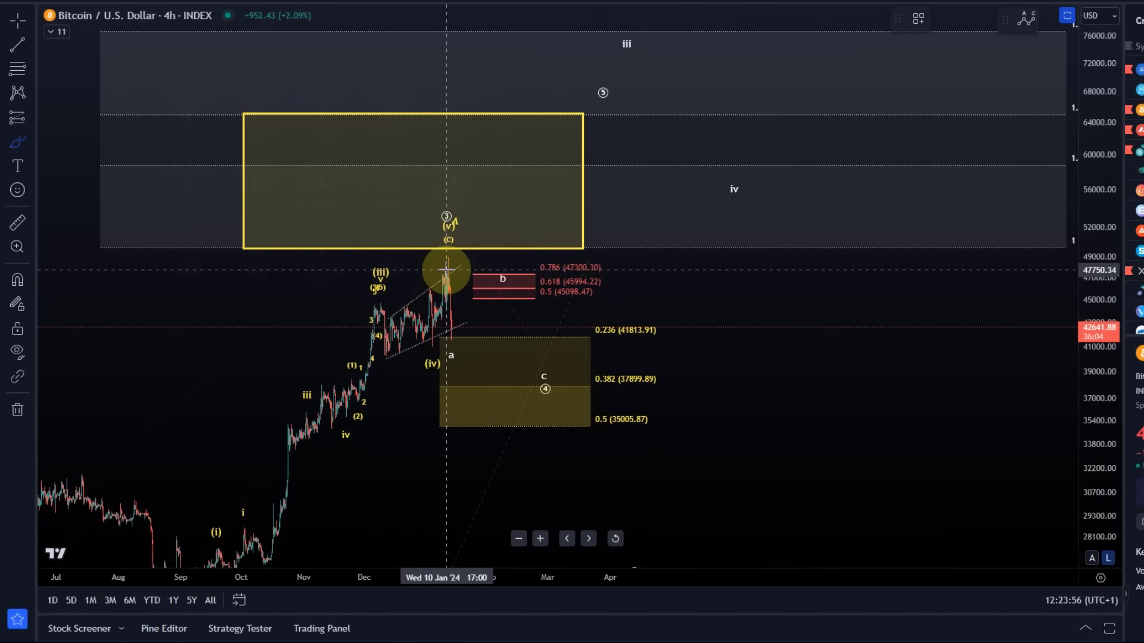
{"action": "mouse_move", "coordinate": [439, 280]}
{"action": "left_mouse_down"}
{"action": "mouse_move", "coordinate": [445, 313]}
{"action": "mouse_move", "coordinate": [471, 289]}
{"action": "mouse_move", "coordinate": [482, 311]}
{"action": "mouse_move", "coordinate": [497, 256]}
{"action": "mouse_move", "coordinate": [499, 343]}
{"action": "mouse_move", "coordinate": [519, 253]}
{"action": "mouse_move", "coordinate": [528, 327]}
{"action": "mouse_move", "coordinate": [534, 259]}
{"action": "mouse_move", "coordinate": [542, 314]}
{"action": "mouse_move", "coordinate": [561, 258]}
{"action": "mouse_move", "coordinate": [560, 374]}
{"action": "mouse_move", "coordinate": [610, 72]}
{"action": "mouse_move", "coordinate": [840, 97]}
{"action": "left_mouse_up"}
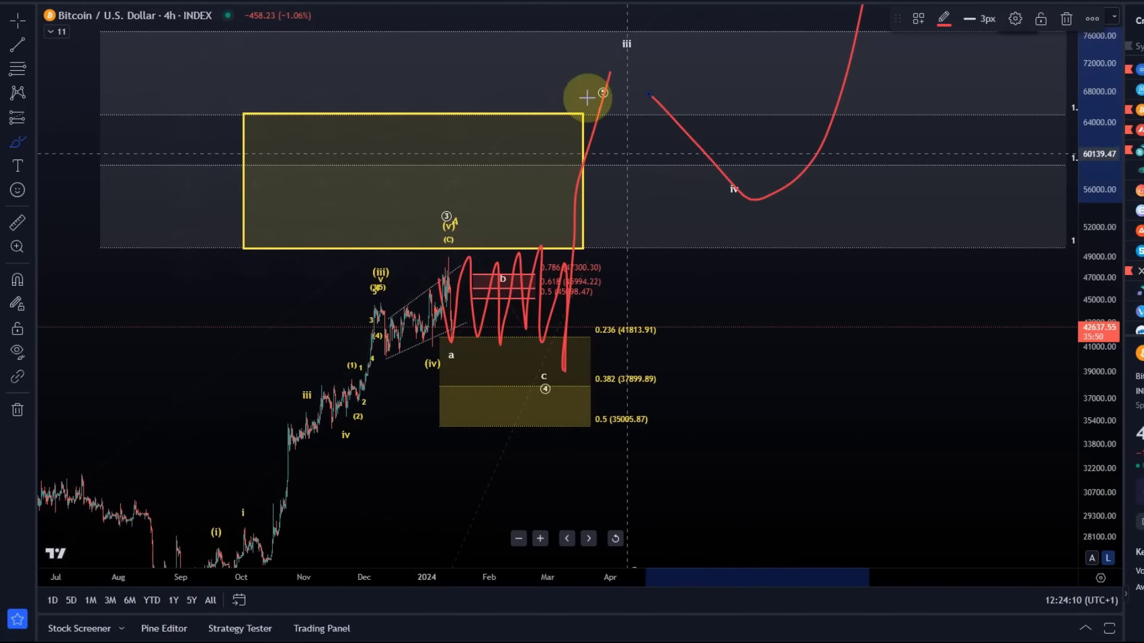
{"action": "left_click", "coordinate": [516, 1]}
{"action": "left_click", "coordinate": [516, 1]}
{"action": "left_click", "coordinate": [516, 1]}
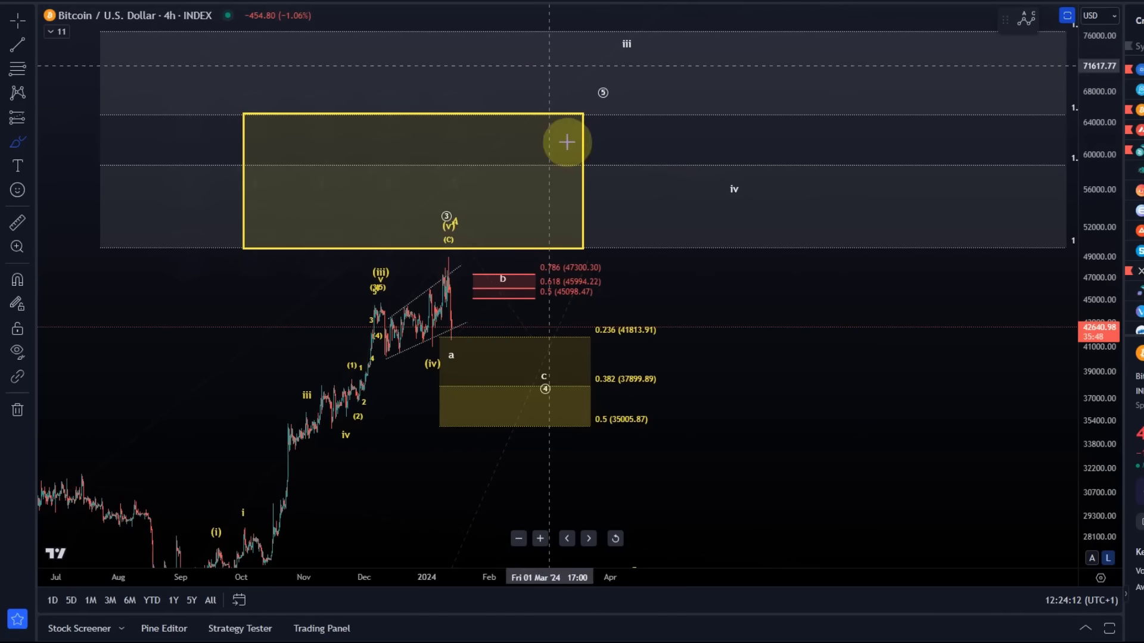
{"action": "left_click_drag", "start_coordinate": [659, 334], "coordinate": [871, 316]}
Step: Zoom in on the recent wave count and move the ABC drawing's a point to the latest low
{"action": "scroll", "coordinate": [872, 316], "scroll_direction": "up", "scroll_amount": 5}
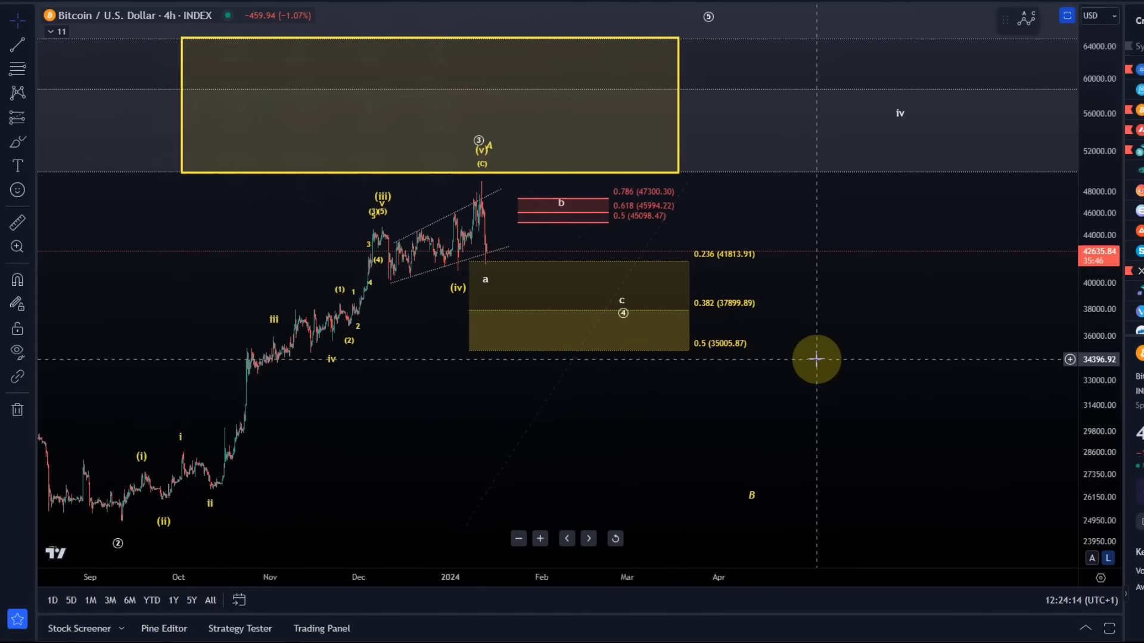
{"action": "left_click_drag", "start_coordinate": [802, 378], "coordinate": [921, 409]}
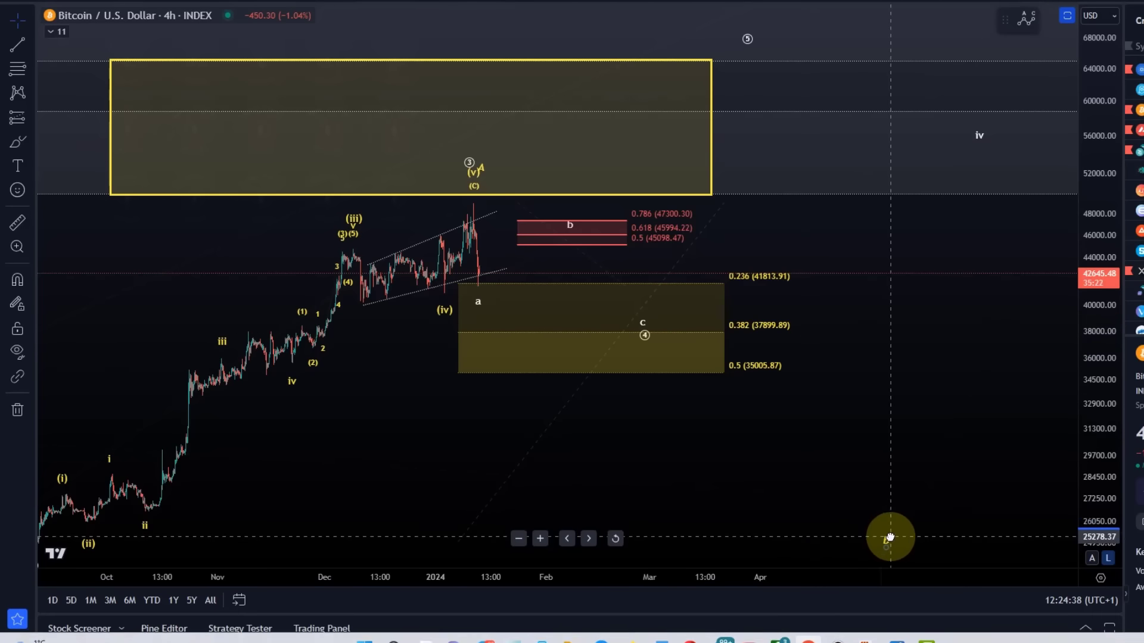
{"action": "left_click_drag", "start_coordinate": [608, 465], "coordinate": [817, 501]}
{"action": "scroll", "coordinate": [817, 500], "scroll_direction": "up", "scroll_amount": 2}
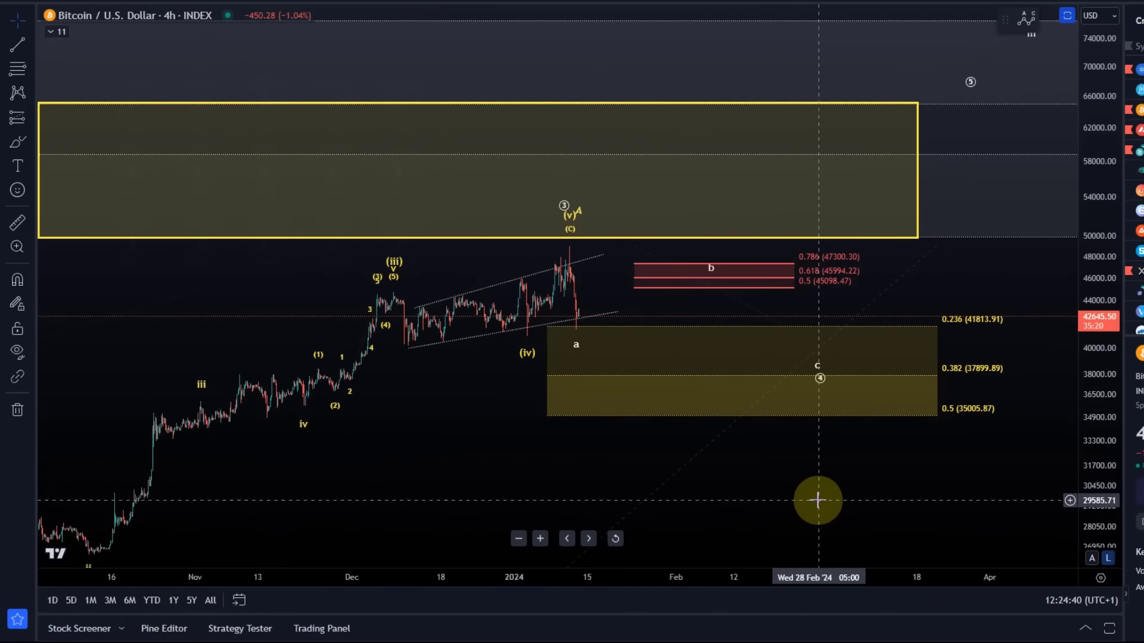
{"action": "scroll", "coordinate": [816, 500], "scroll_direction": "up", "scroll_amount": 2}
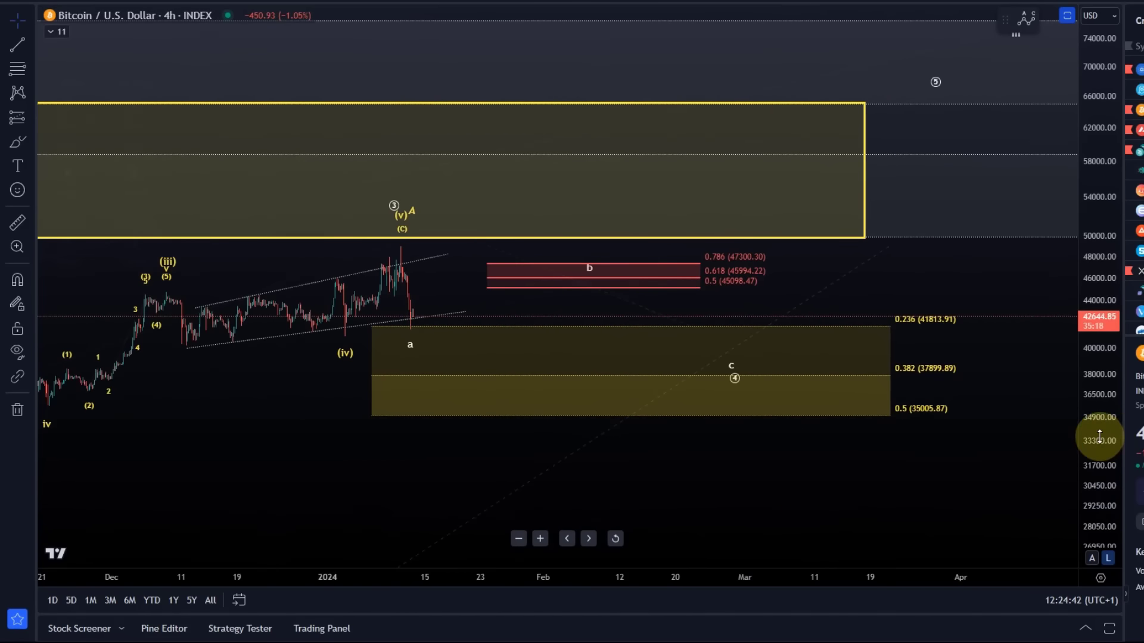
{"action": "left_click_drag", "start_coordinate": [1099, 437], "coordinate": [1092, 260]}
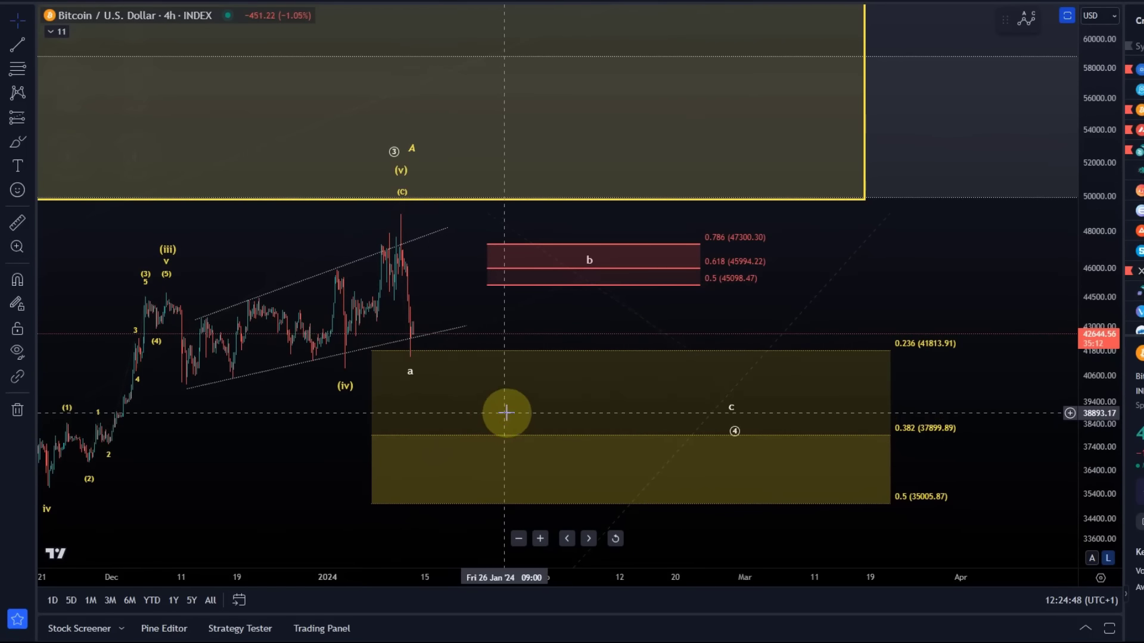
{"action": "left_click_drag", "start_coordinate": [554, 413], "coordinate": [388, 184]}
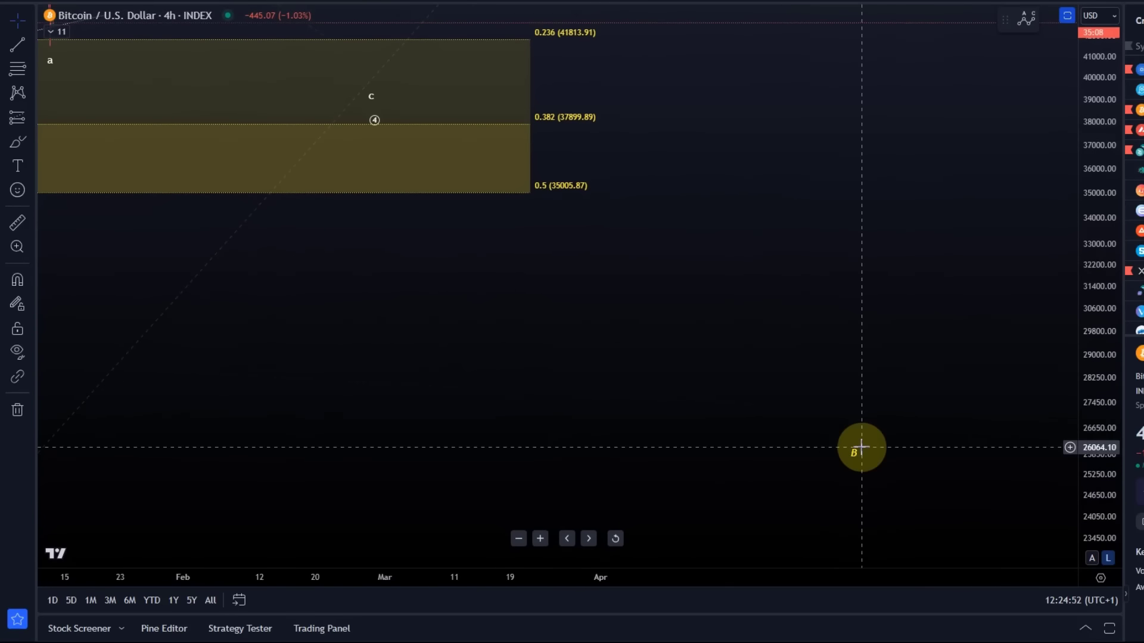
{"action": "left_click_drag", "start_coordinate": [513, 288], "coordinate": [917, 475]}
{"action": "left_click_drag", "start_coordinate": [545, 230], "coordinate": [529, 286]}
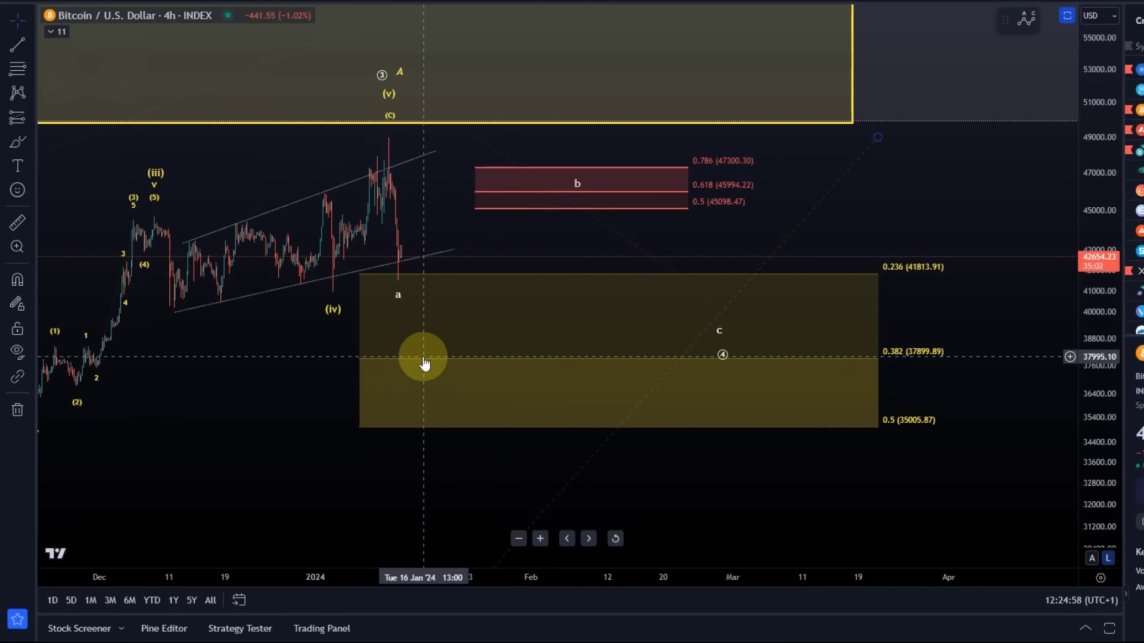
{"action": "left_click", "coordinate": [400, 298]}
{"action": "mouse_move", "coordinate": [402, 301]}
{"action": "left_mouse_down"}
{"action": "mouse_move", "coordinate": [407, 358]}
{"action": "mouse_move", "coordinate": [401, 292]}
{"action": "left_mouse_up"}
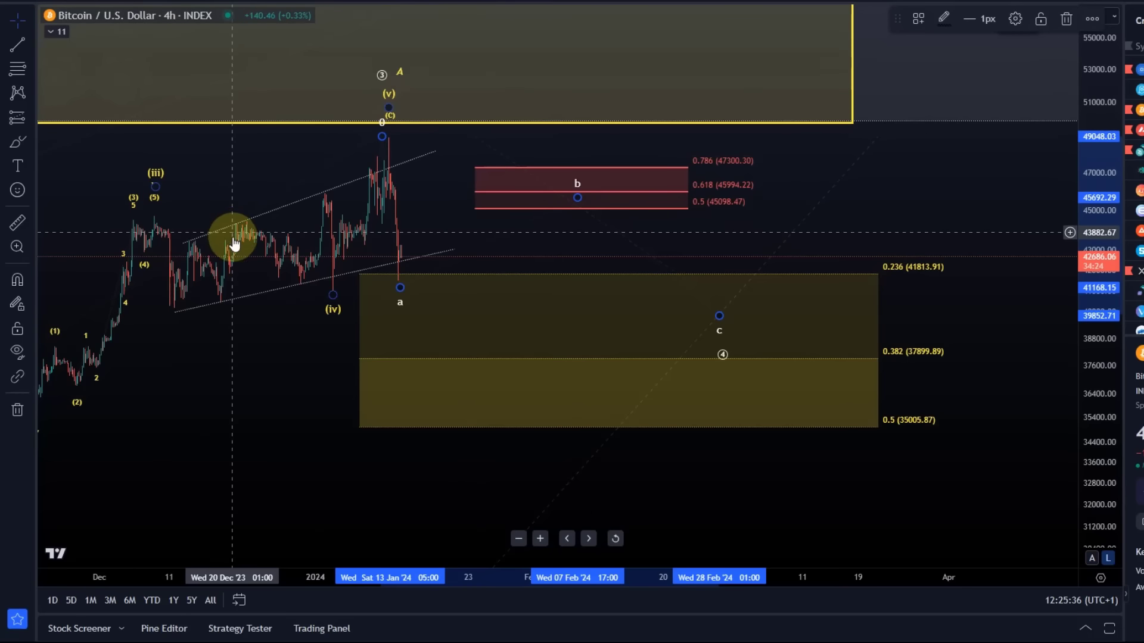
{"action": "left_click", "coordinate": [268, 348]}
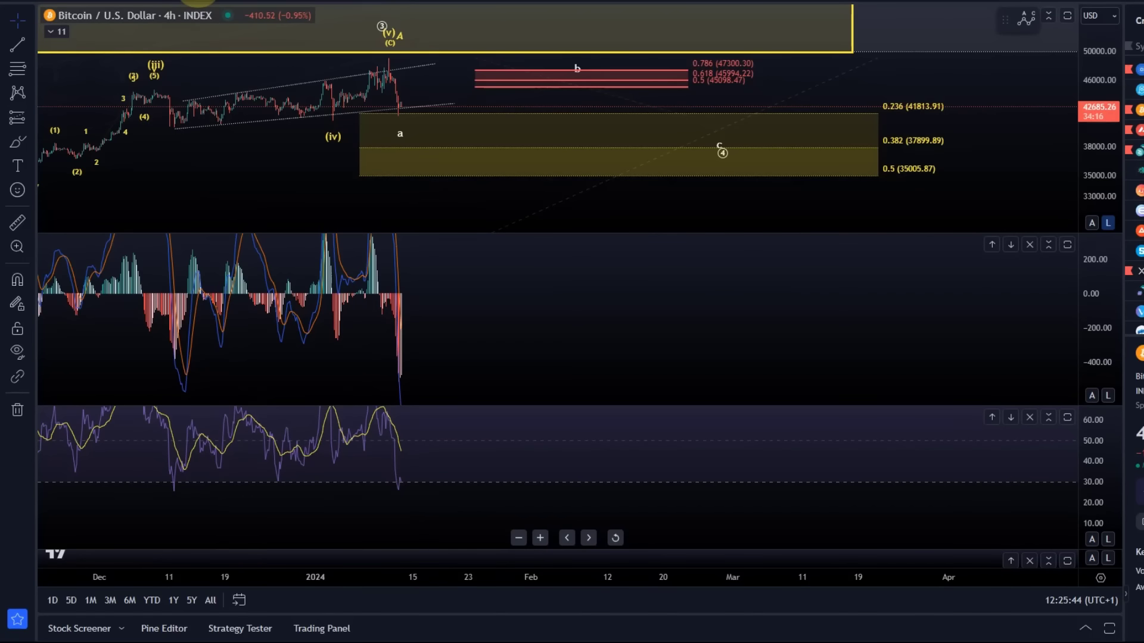
Step: Switch to the 1 day timeframe and shrink the MACD pane so the RSI pane is larger
{"action": "left_click", "coordinate": [217, 3]}
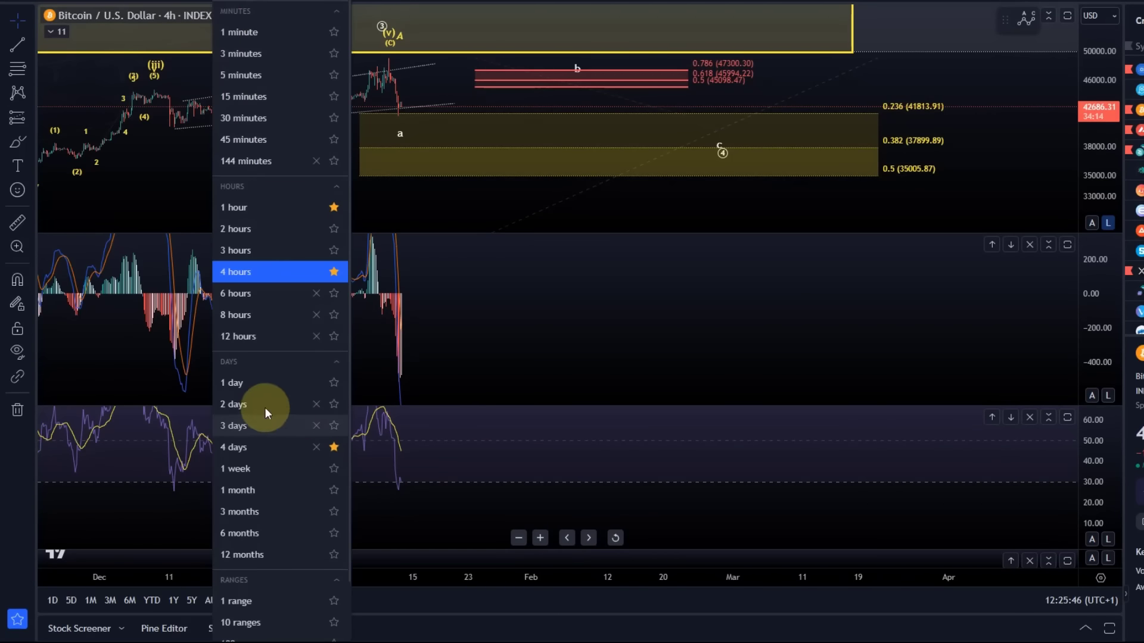
{"action": "left_click", "coordinate": [247, 384]}
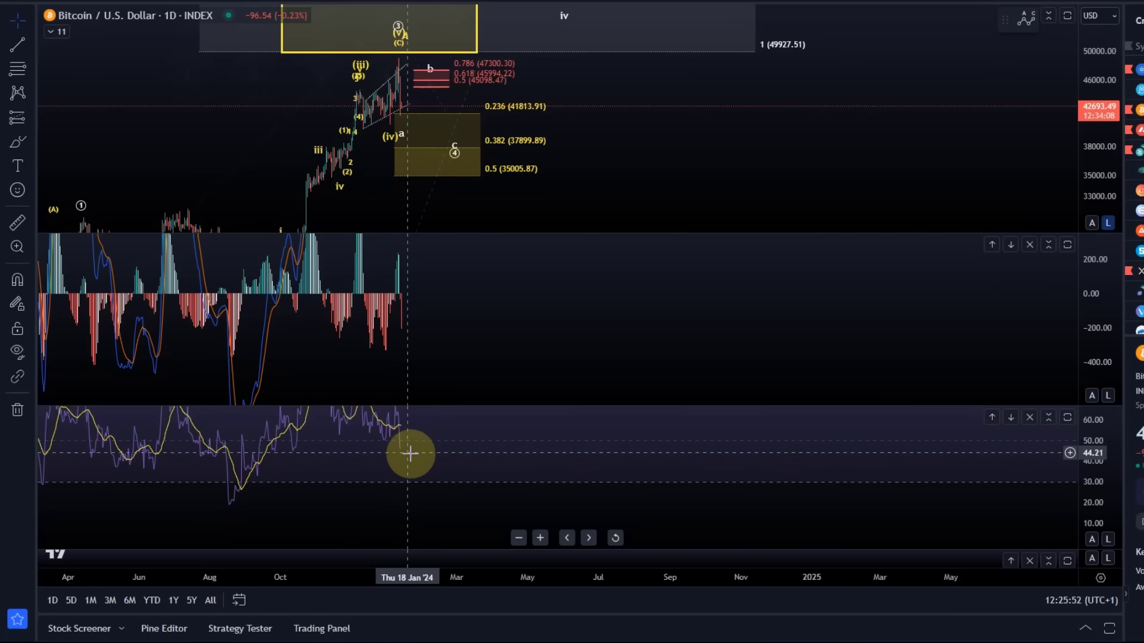
{"action": "mouse_move", "coordinate": [411, 395]}
{"action": "left_mouse_down"}
{"action": "mouse_move", "coordinate": [421, 255]}
{"action": "mouse_move", "coordinate": [394, 404]}
{"action": "left_mouse_up"}
{"action": "left_click_drag", "start_coordinate": [616, 414], "coordinate": [868, 508]}
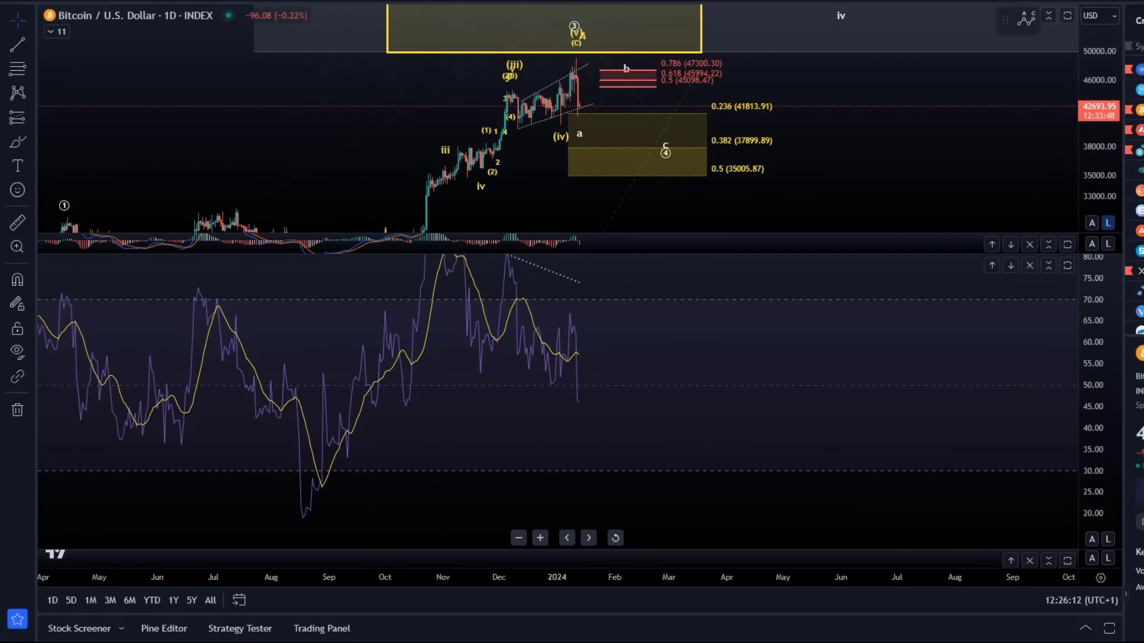
Step: Return to 1h with the price pane maximised and place the ABC drawing's a point at the swing low
{"action": "left_click", "coordinate": [146, 1]}
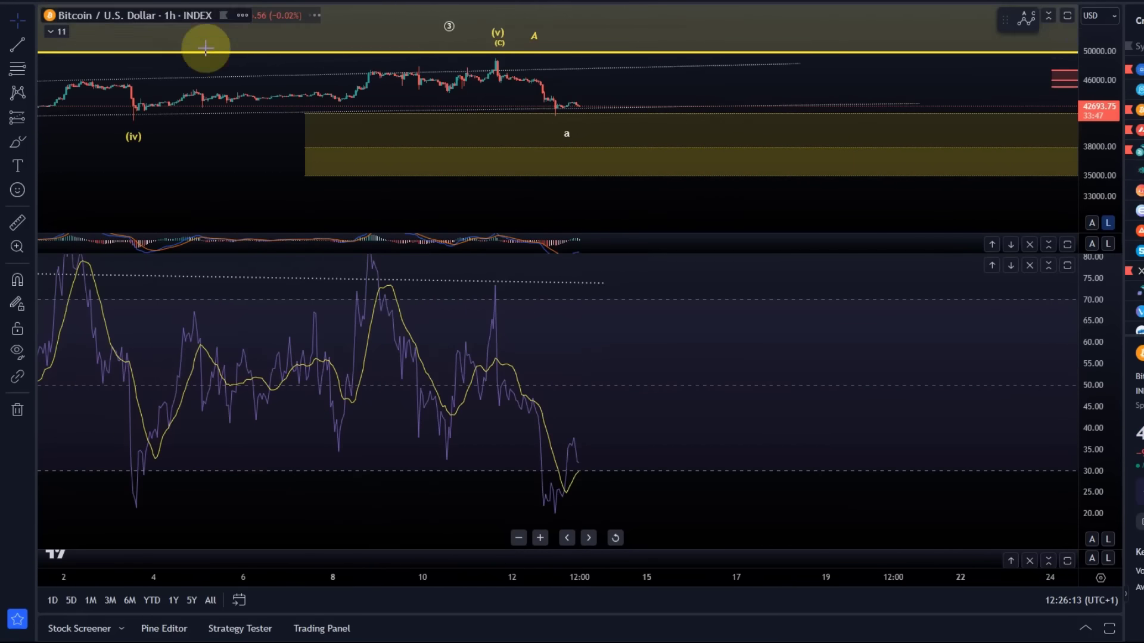
{"action": "double_click", "coordinate": [282, 170]}
{"action": "mouse_move", "coordinate": [596, 396]}
{"action": "left_mouse_down"}
{"action": "mouse_move", "coordinate": [455, 401]}
{"action": "mouse_move", "coordinate": [376, 427]}
{"action": "mouse_move", "coordinate": [628, 421]}
{"action": "mouse_move", "coordinate": [342, 442]}
{"action": "left_mouse_up"}
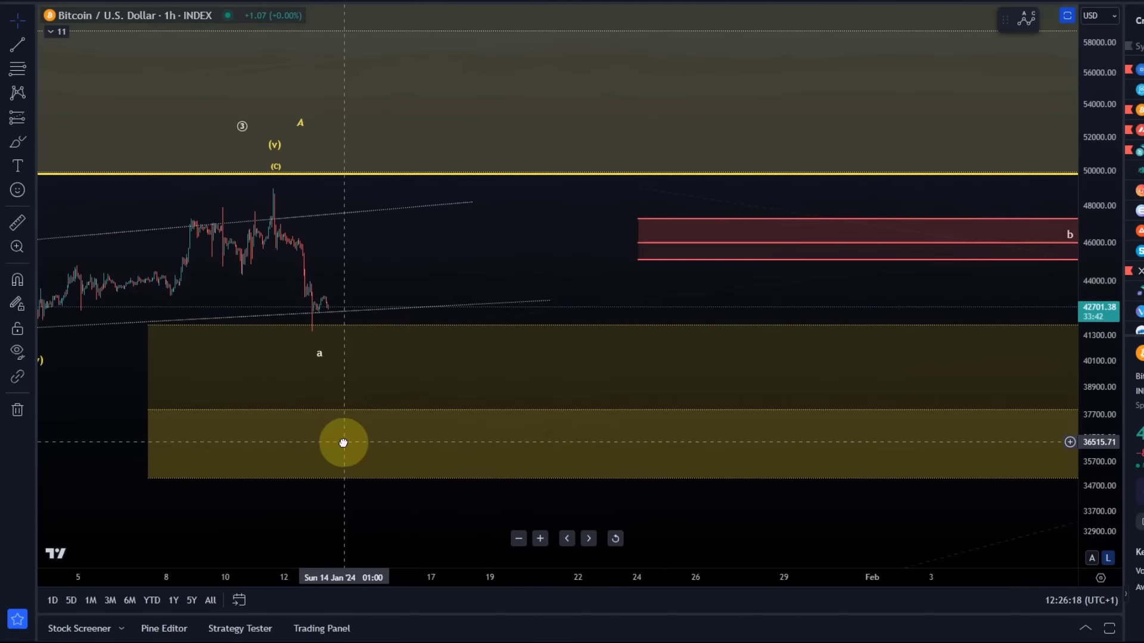
{"action": "left_click", "coordinate": [319, 350]}
{"action": "left_click_drag", "start_coordinate": [320, 356], "coordinate": [324, 346]}
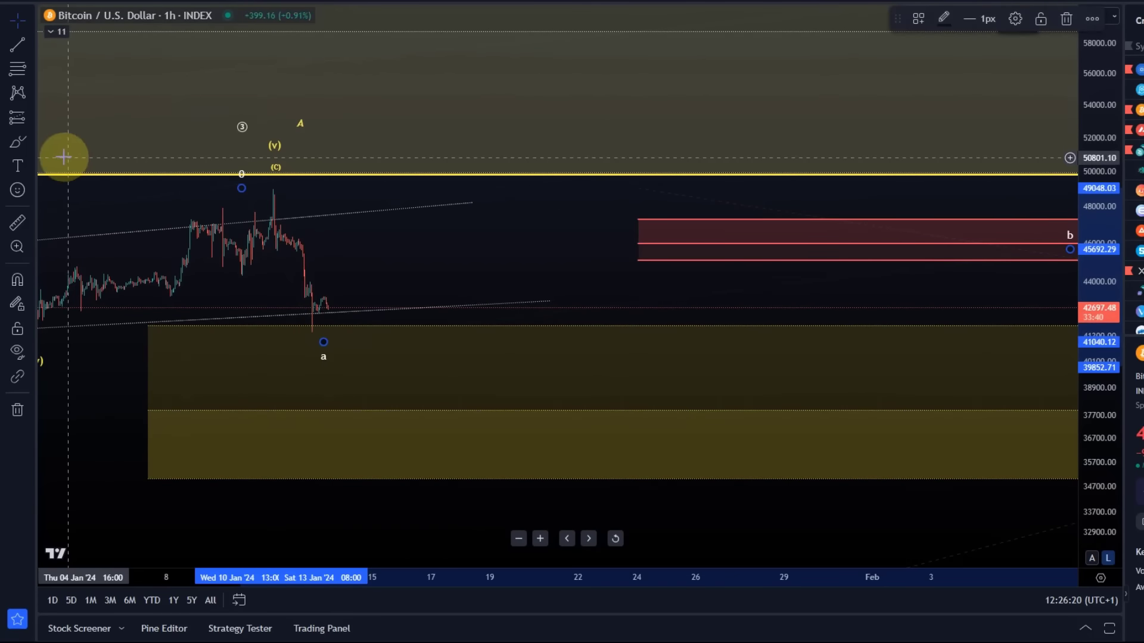
Step: Draw an Elliott impulse with sub-waves 1–5 on the dips and bounces inside wave a
{"action": "left_click", "coordinate": [28, 103]}
{"action": "left_click", "coordinate": [129, 293]}
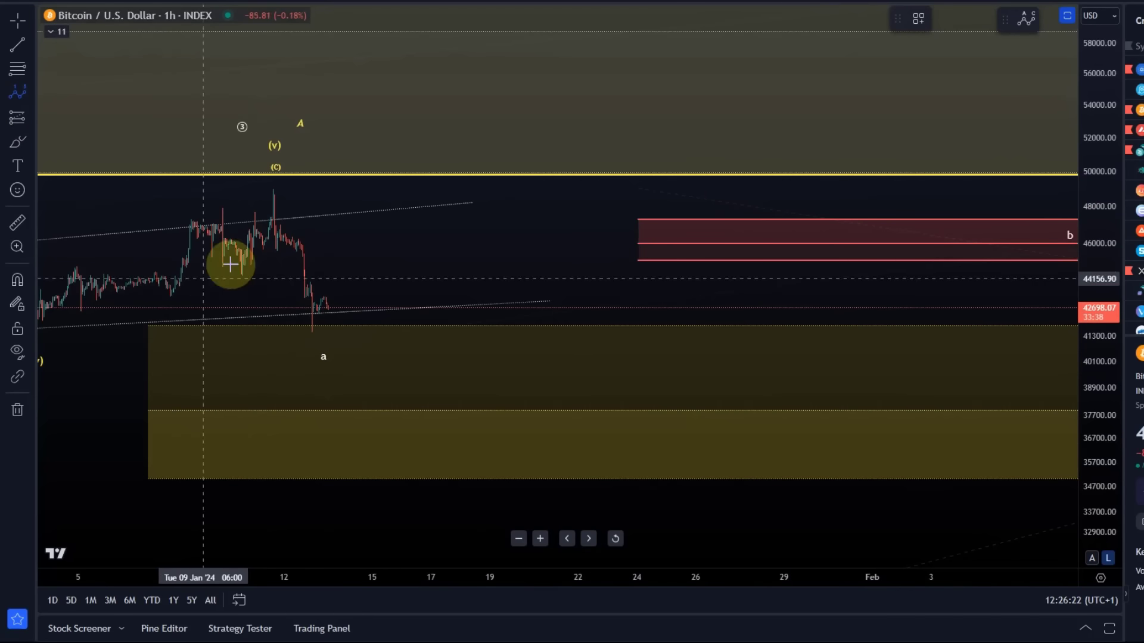
{"action": "left_click", "coordinate": [272, 246]}
{"action": "left_click", "coordinate": [284, 222]}
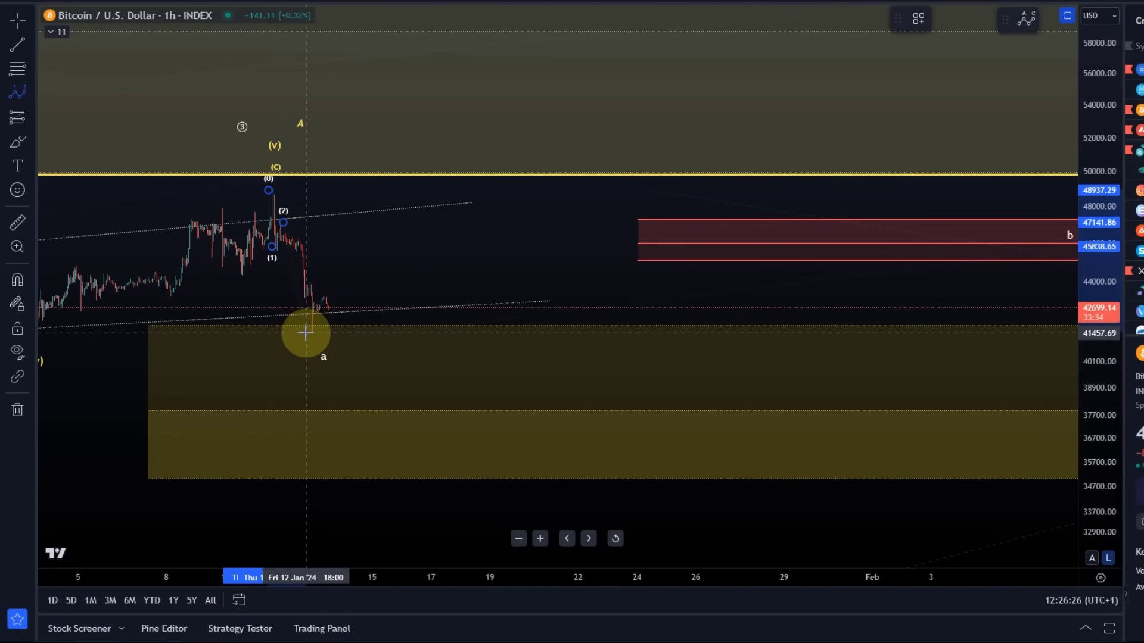
{"action": "left_click", "coordinate": [308, 333]}
{"action": "left_click", "coordinate": [324, 300]}
{"action": "left_click", "coordinate": [334, 337]}
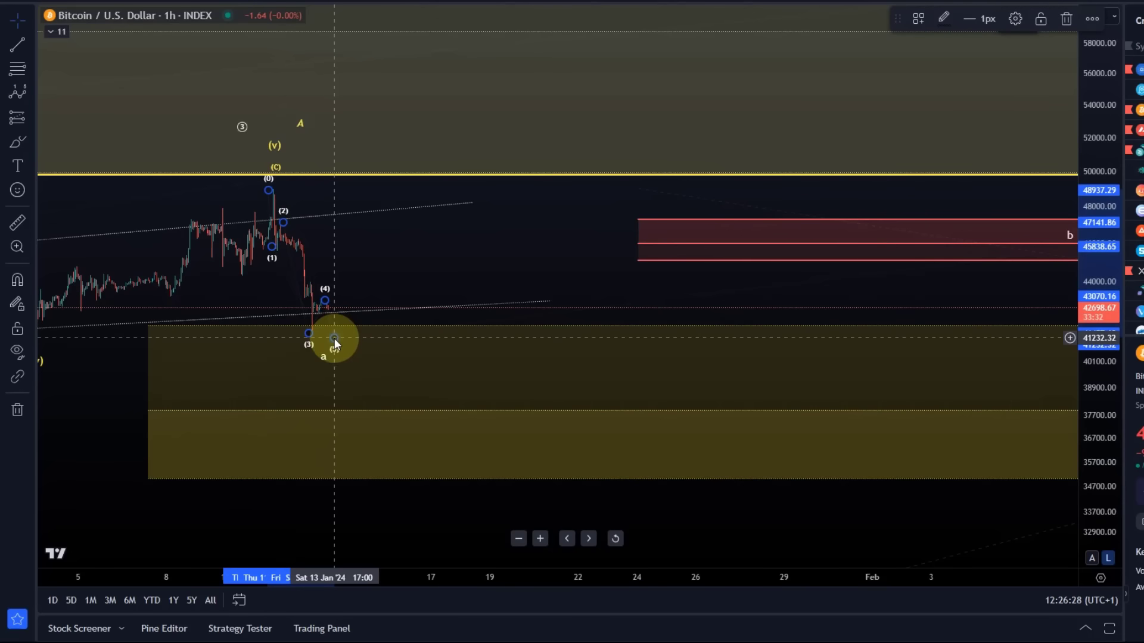
{"action": "left_click_drag", "start_coordinate": [334, 343], "coordinate": [332, 366]}
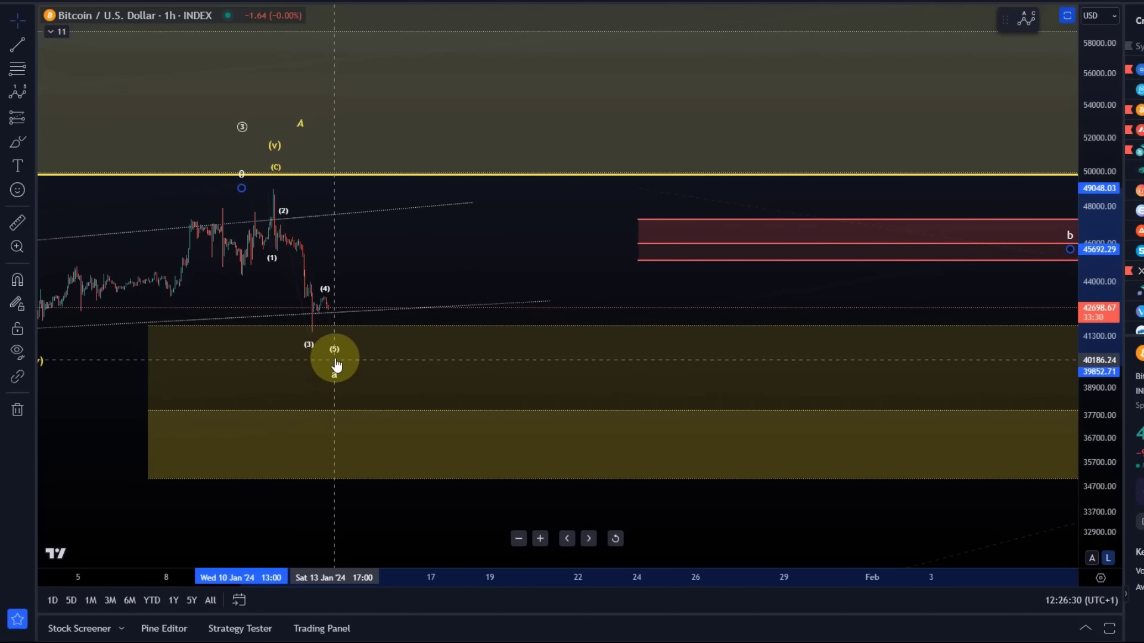
{"action": "left_click", "coordinate": [395, 367]}
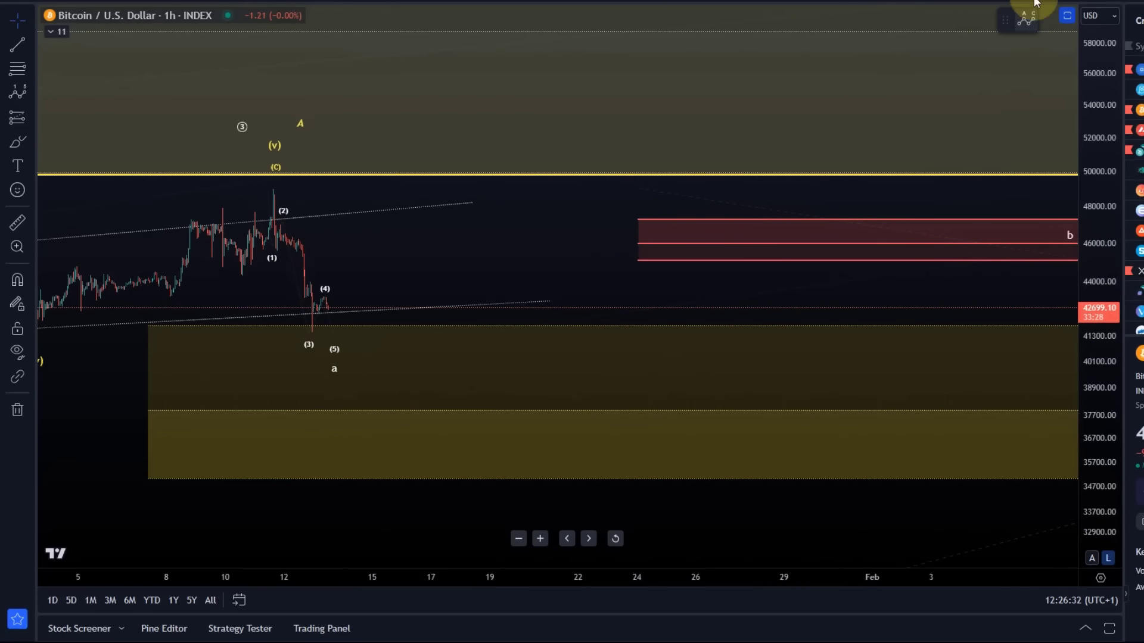
{"action": "left_click", "coordinate": [330, 346]}
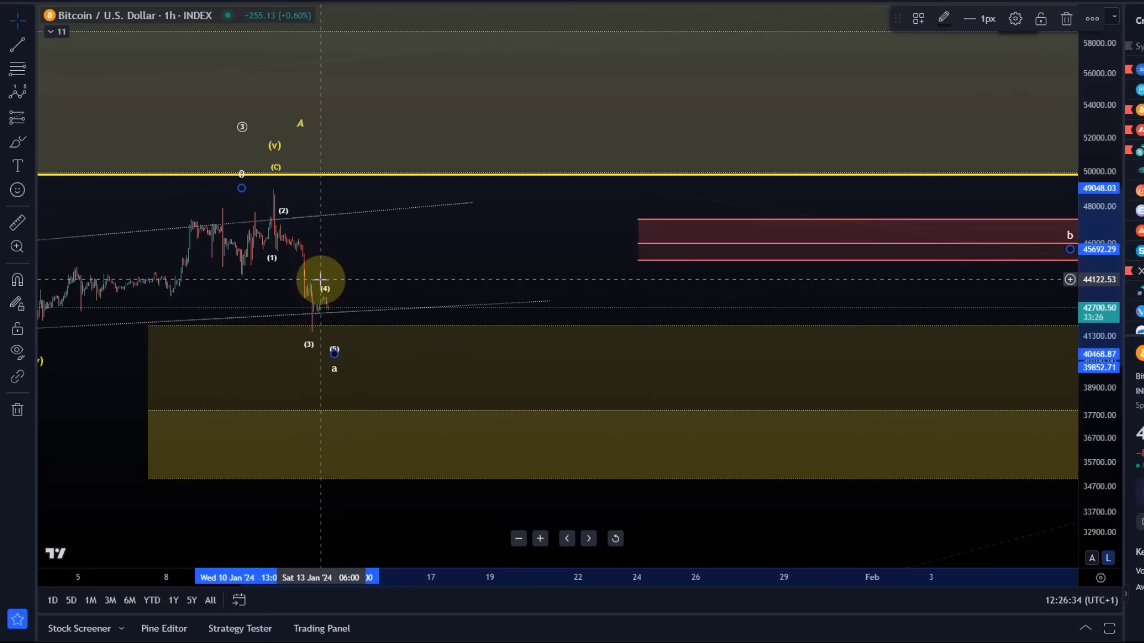
{"action": "key", "text": "ctrl+z"}
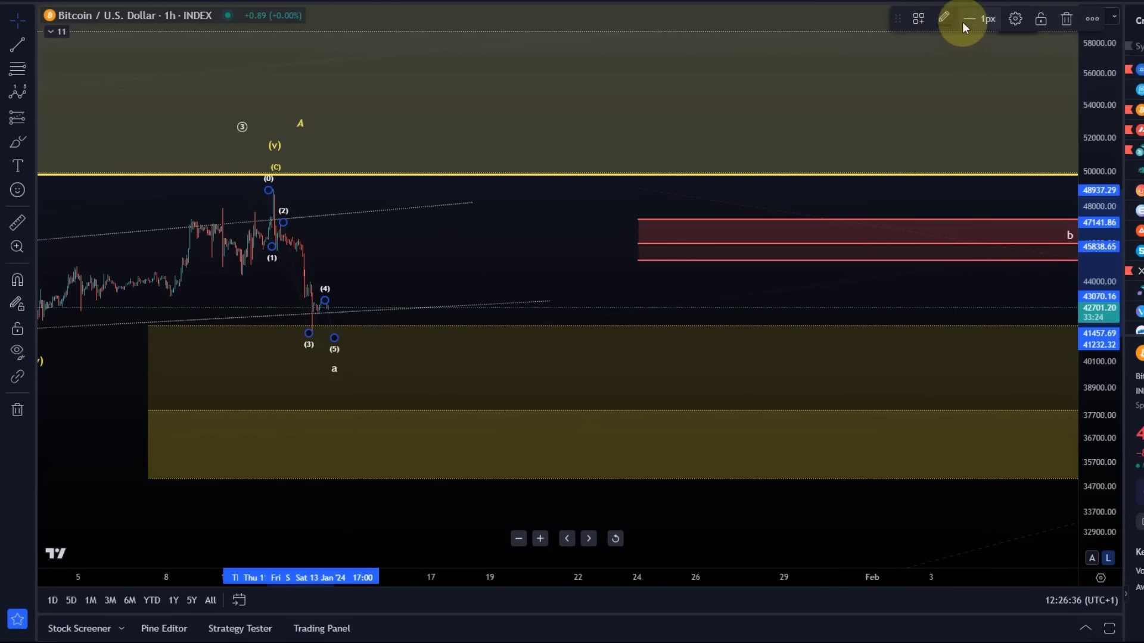
Step: Set the impulse count's wave degree to Minuscule
{"action": "left_click", "coordinate": [1015, 19]}
{"action": "left_click", "coordinate": [633, 354]}
{"action": "left_click", "coordinate": [644, 621]}
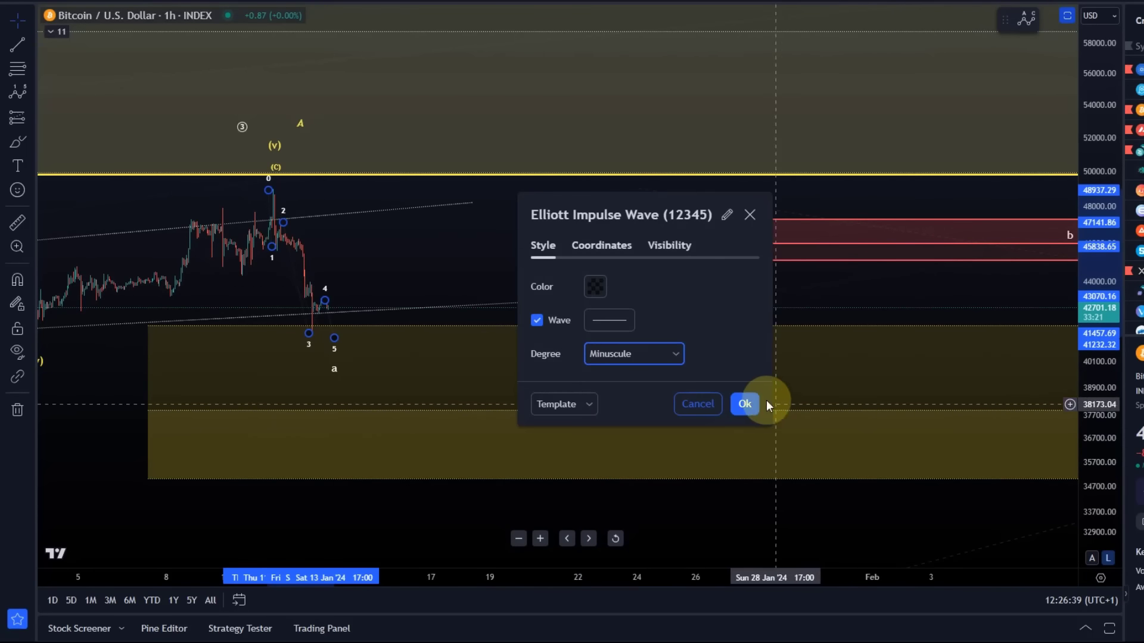
Step: Confirm the degree, stretch the price scale, and snap sub-wave points 2–5 onto their candle highs and lows
{"action": "left_click", "coordinate": [747, 404]}
{"action": "scroll", "coordinate": [868, 306], "scroll_direction": "down", "scroll_amount": 5}
{"action": "scroll", "coordinate": [751, 348], "scroll_direction": "up", "scroll_amount": 8}
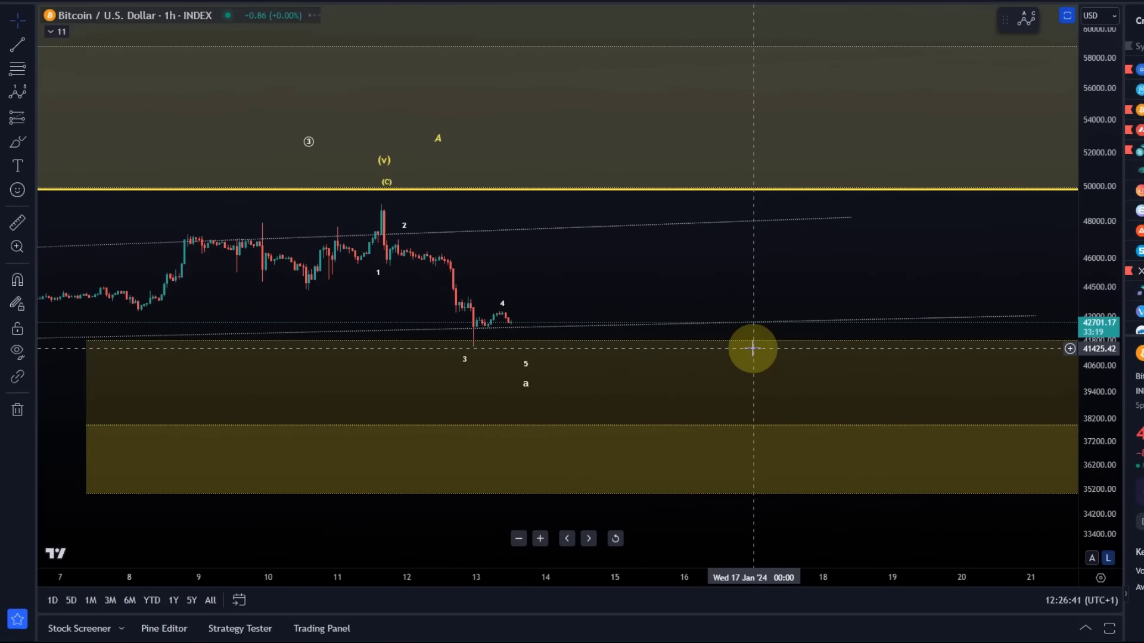
{"action": "left_click_drag", "start_coordinate": [1110, 434], "coordinate": [866, 189]}
{"action": "left_click", "coordinate": [249, 206]}
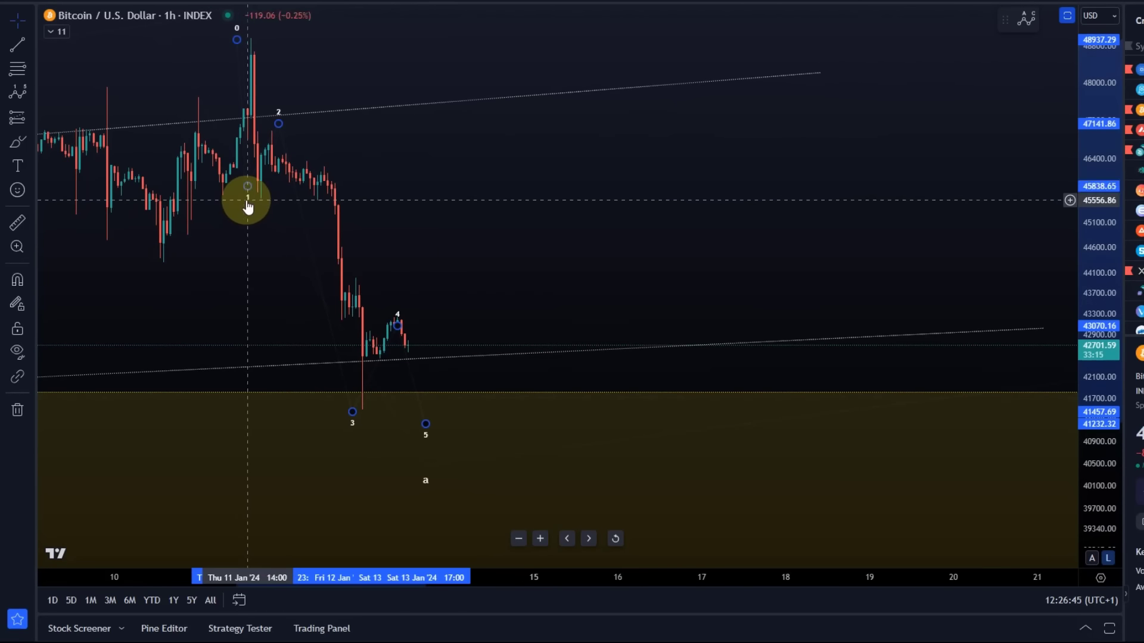
{"action": "left_click_drag", "start_coordinate": [278, 124], "coordinate": [271, 125]}
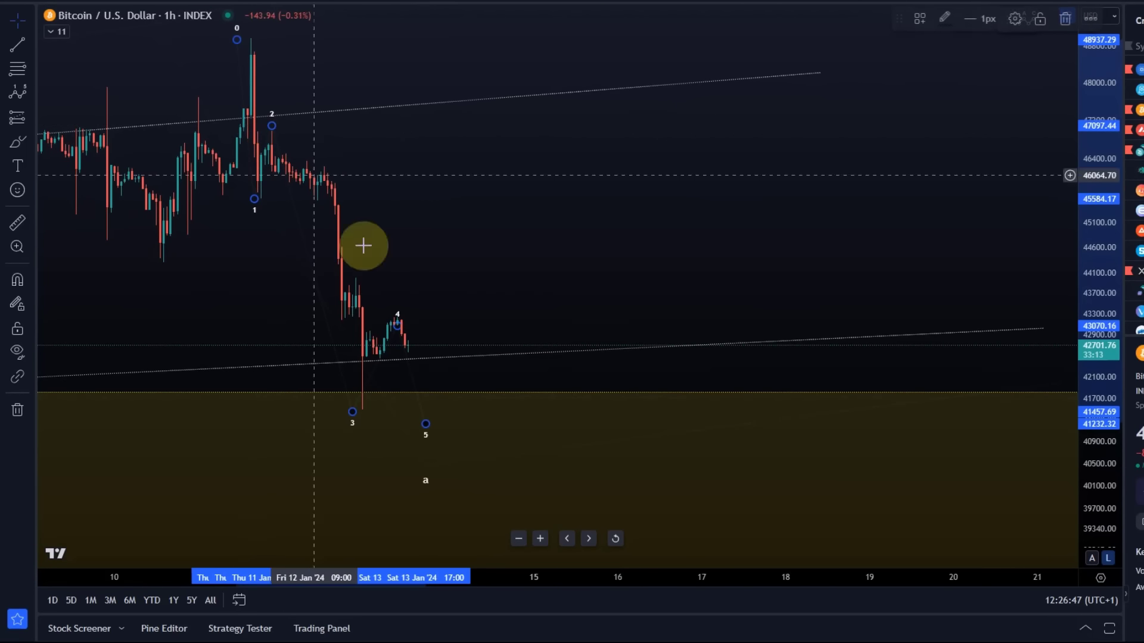
{"action": "left_click_drag", "start_coordinate": [358, 418], "coordinate": [352, 415]}
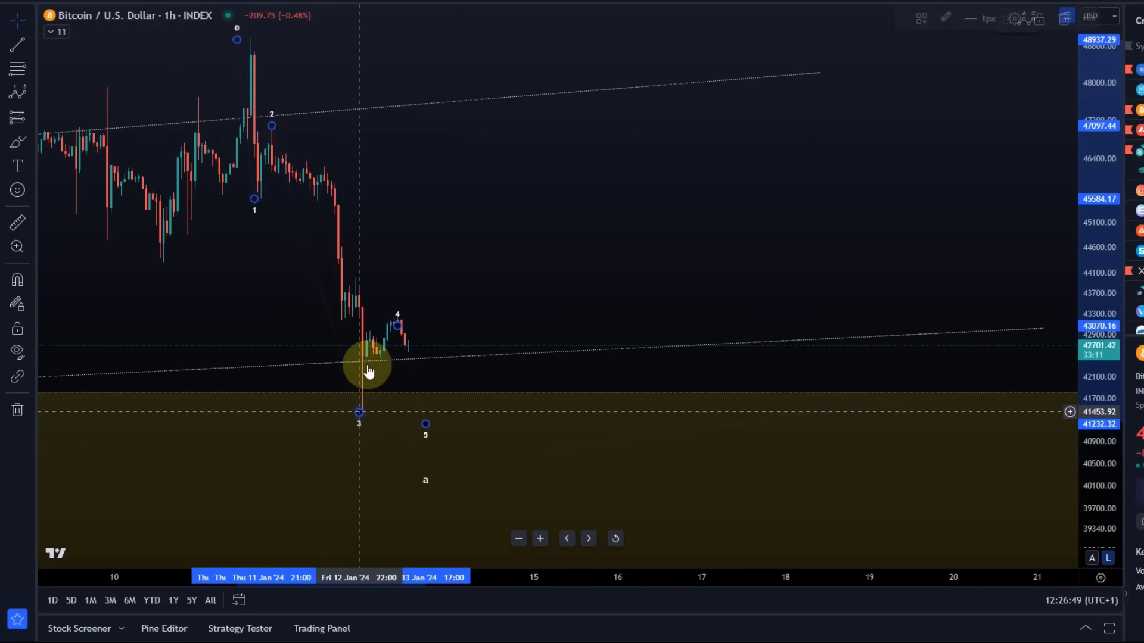
{"action": "left_click_drag", "start_coordinate": [396, 324], "coordinate": [394, 312]}
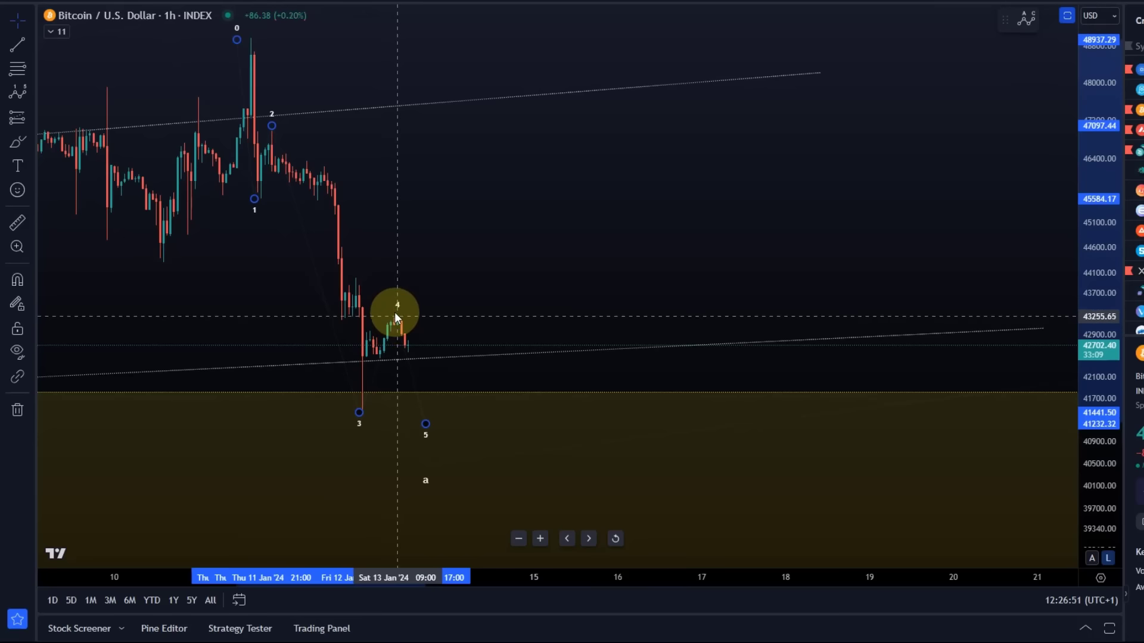
{"action": "mouse_move", "coordinate": [422, 411]}
{"action": "left_mouse_down"}
{"action": "mouse_move", "coordinate": [434, 480]}
{"action": "mouse_move", "coordinate": [423, 447]}
{"action": "left_mouse_up"}
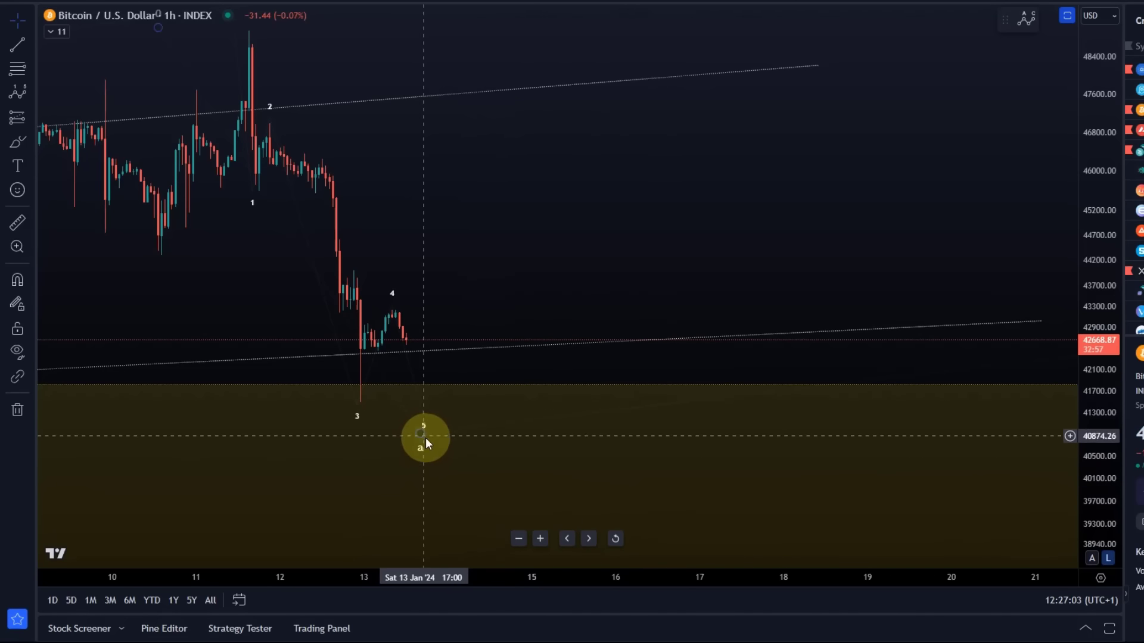
Step: Zoom out to fit the red Fibonacci zone and drag the ABC b point up to 0.618 (~46041)
{"action": "scroll", "coordinate": [449, 464], "scroll_direction": "down", "scroll_amount": 3}
{"action": "left_click_drag", "start_coordinate": [837, 467], "coordinate": [230, 472]}
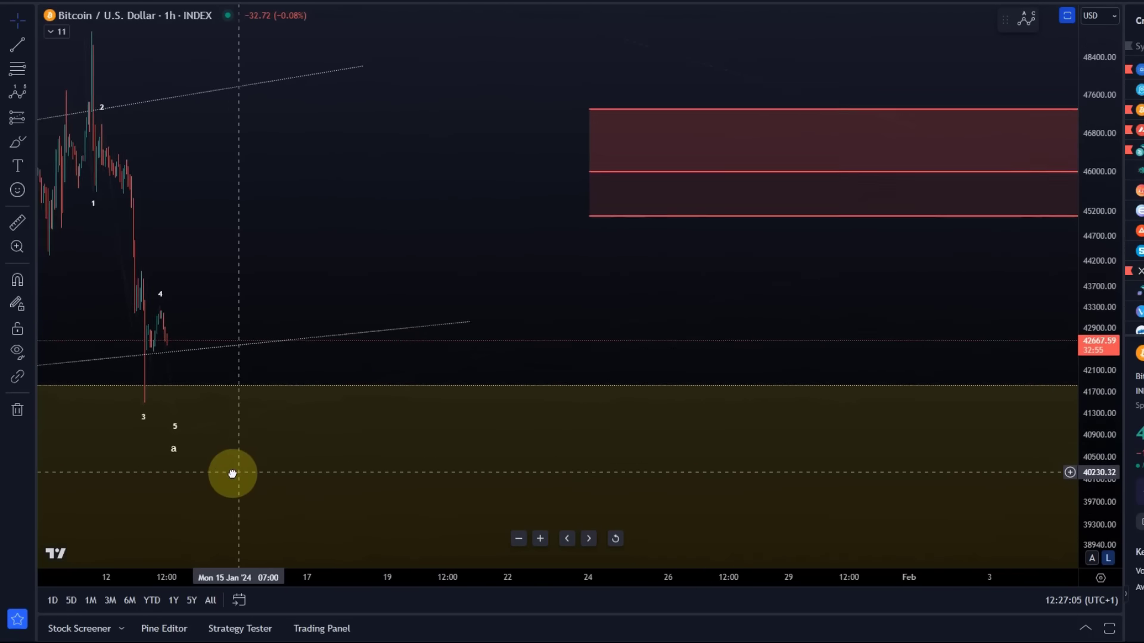
{"action": "scroll", "coordinate": [373, 434], "scroll_direction": "down", "scroll_amount": 3}
{"action": "left_click_drag", "start_coordinate": [660, 253], "coordinate": [255, 309]}
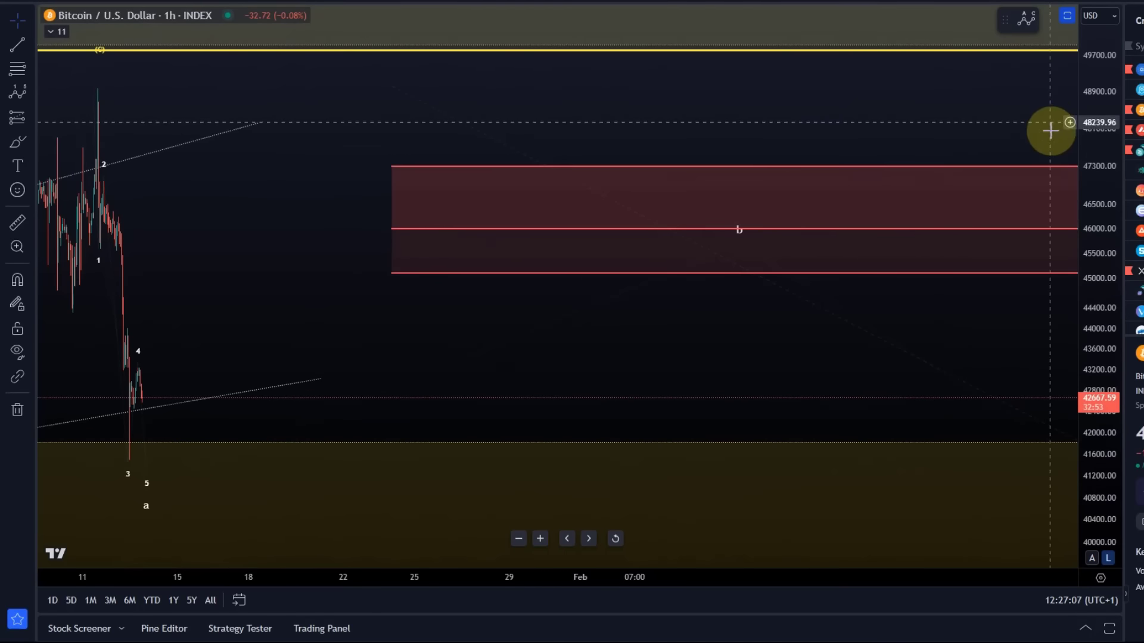
{"action": "left_click_drag", "start_coordinate": [1096, 136], "coordinate": [795, 402]}
{"action": "scroll", "coordinate": [472, 306], "scroll_direction": "down", "scroll_amount": 3}
{"action": "scroll", "coordinate": [467, 263], "scroll_direction": "right", "scroll_amount": 4}
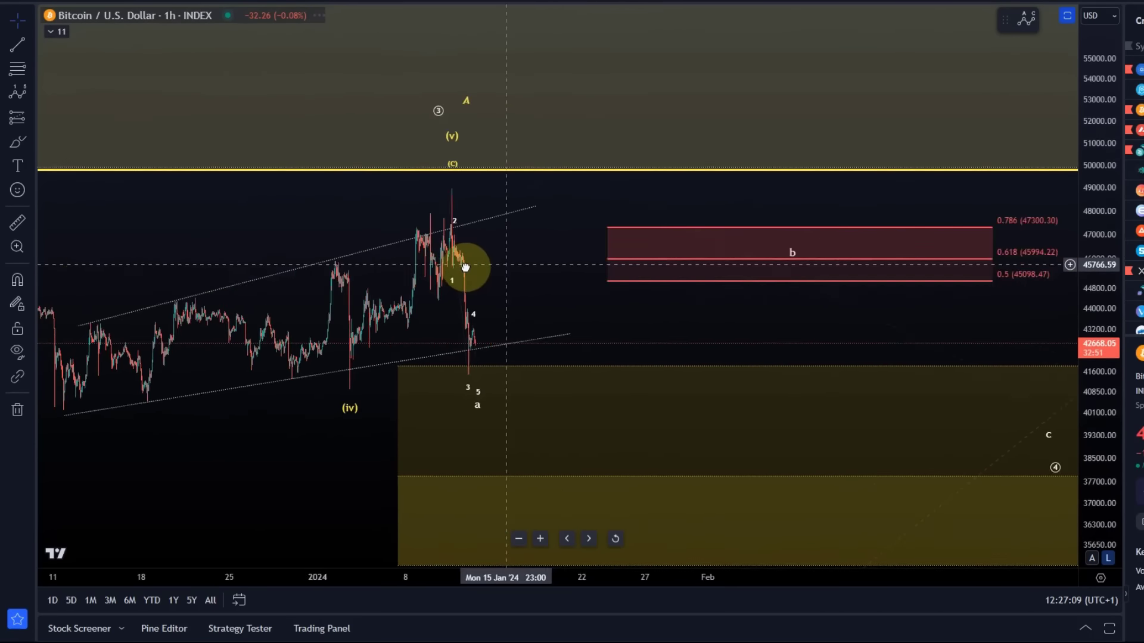
{"action": "left_click", "coordinate": [353, 334]}
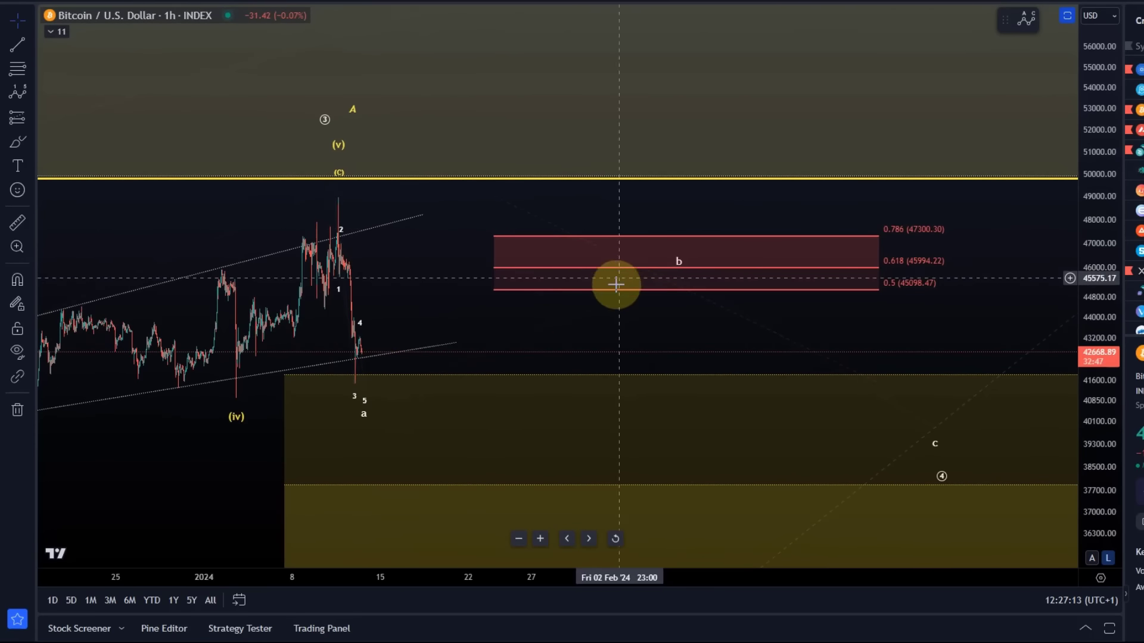
{"action": "left_click", "coordinate": [679, 265]}
{"action": "mouse_move", "coordinate": [679, 265]}
{"action": "left_mouse_down"}
{"action": "mouse_move", "coordinate": [682, 275]}
{"action": "mouse_move", "coordinate": [676, 267]}
{"action": "left_mouse_up"}
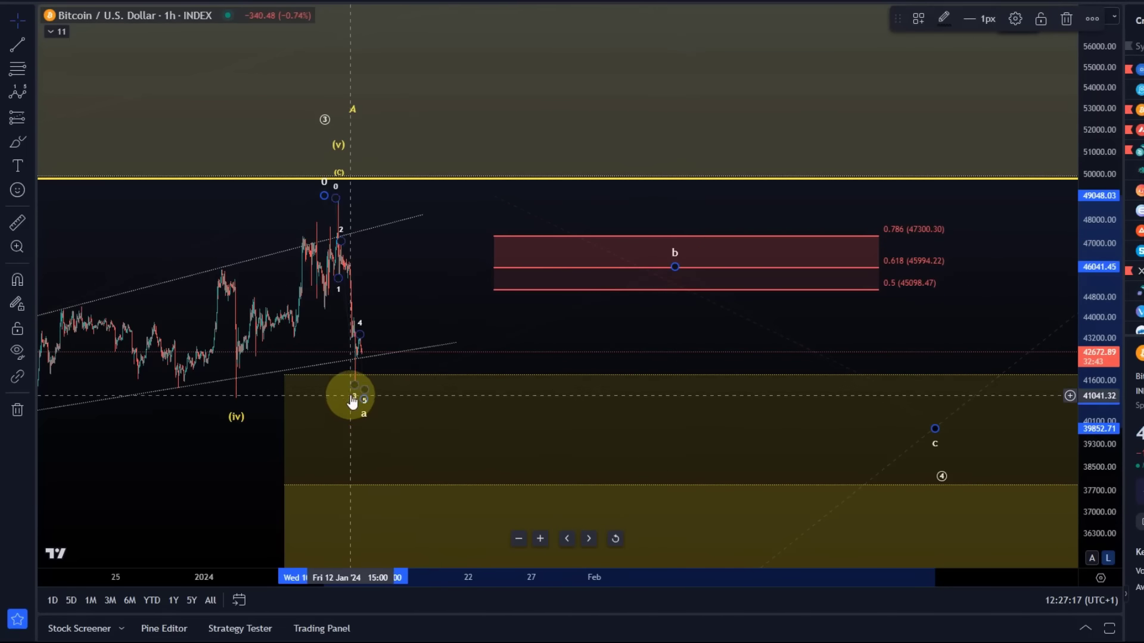